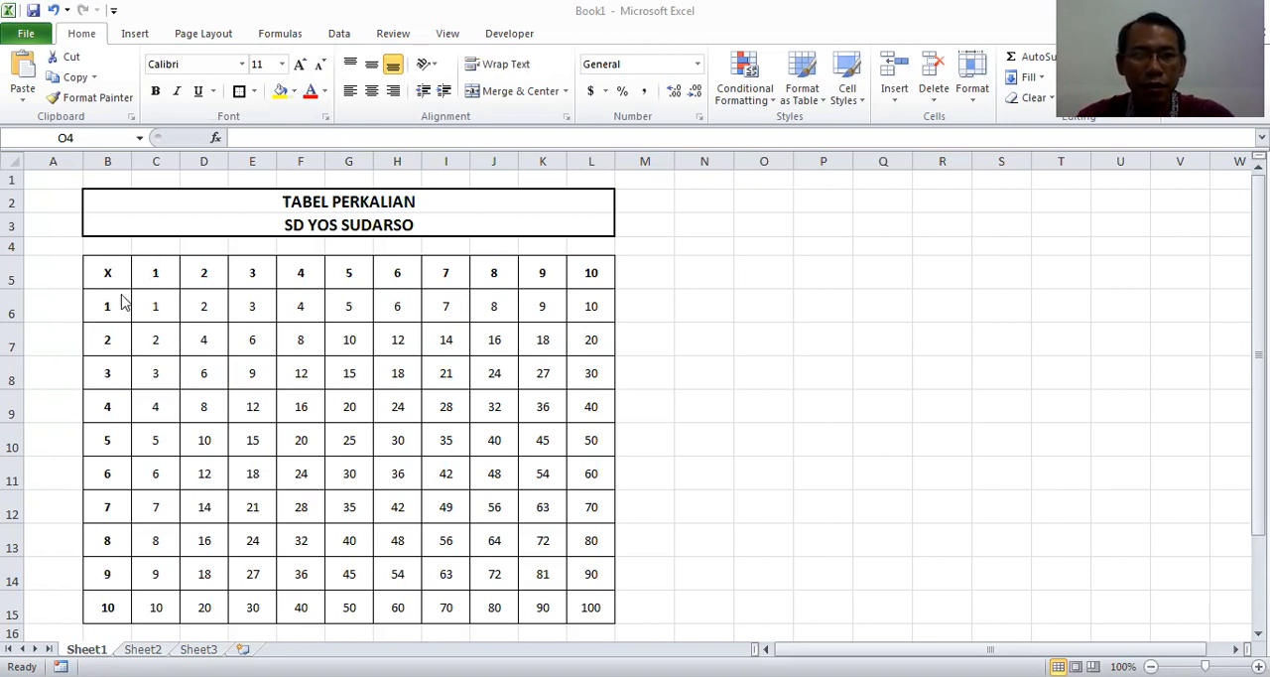
Clear the product of 1 and 1 in cell C6 of the multiplication table
left_click(140, 306)
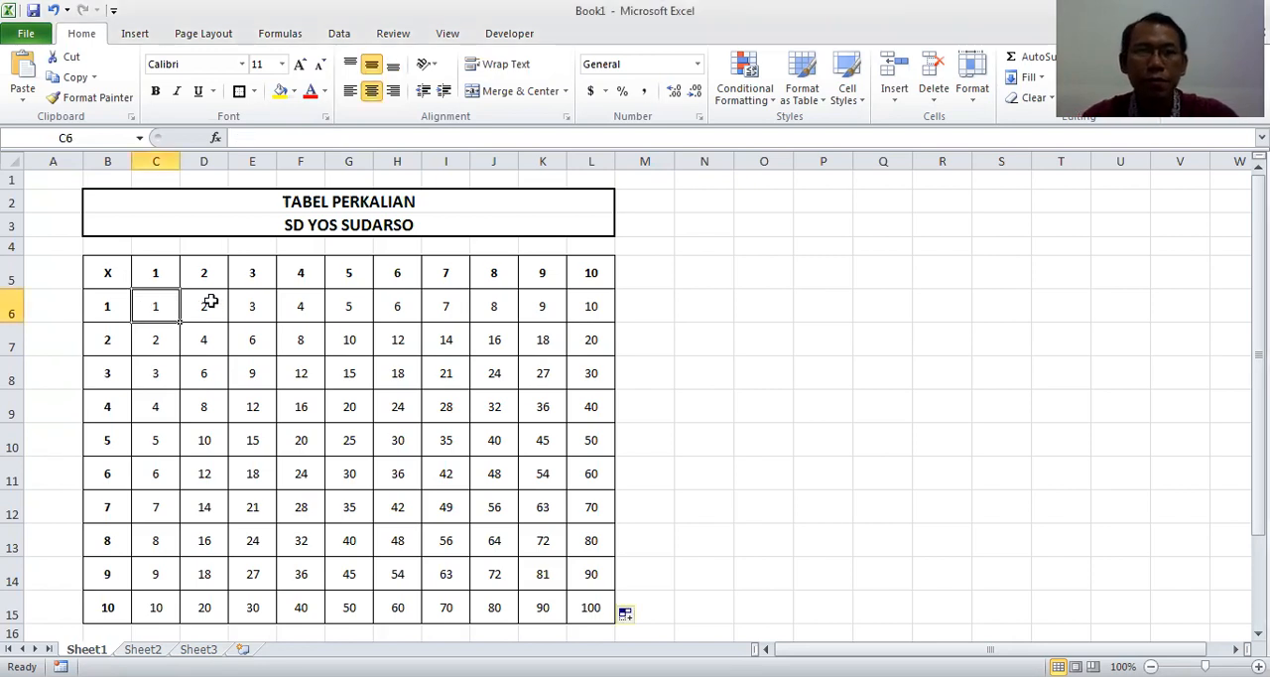
key("Delete")
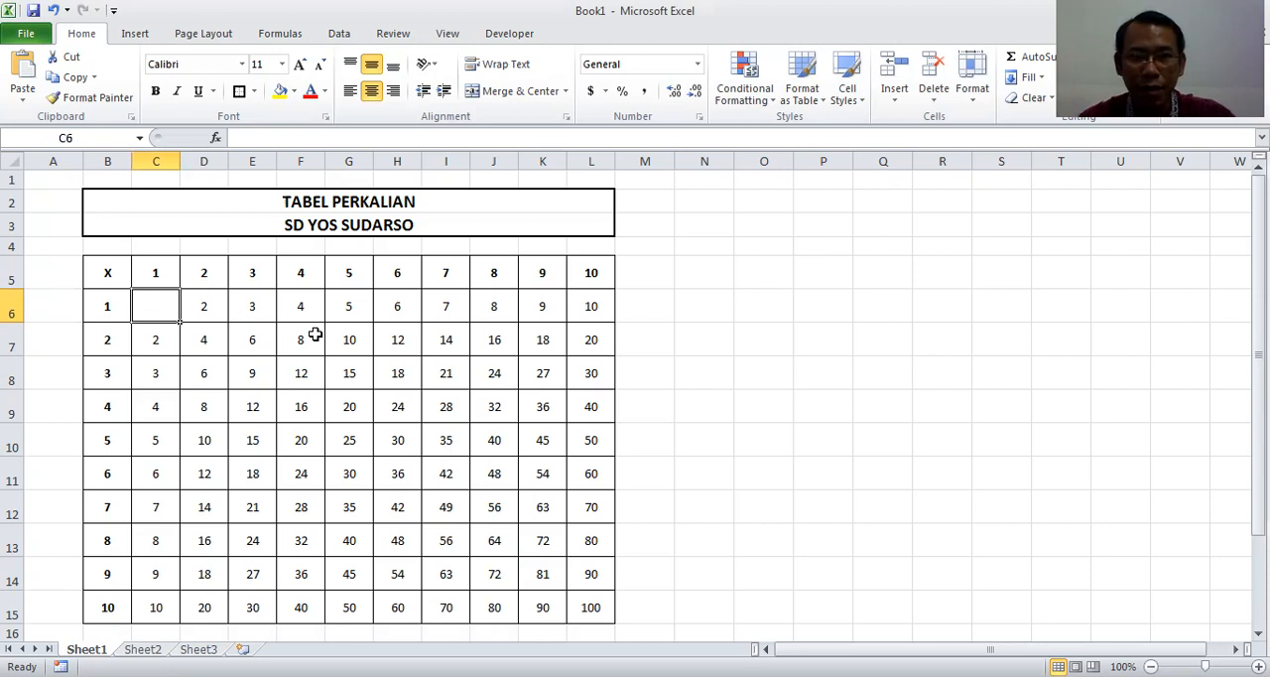
type("=")
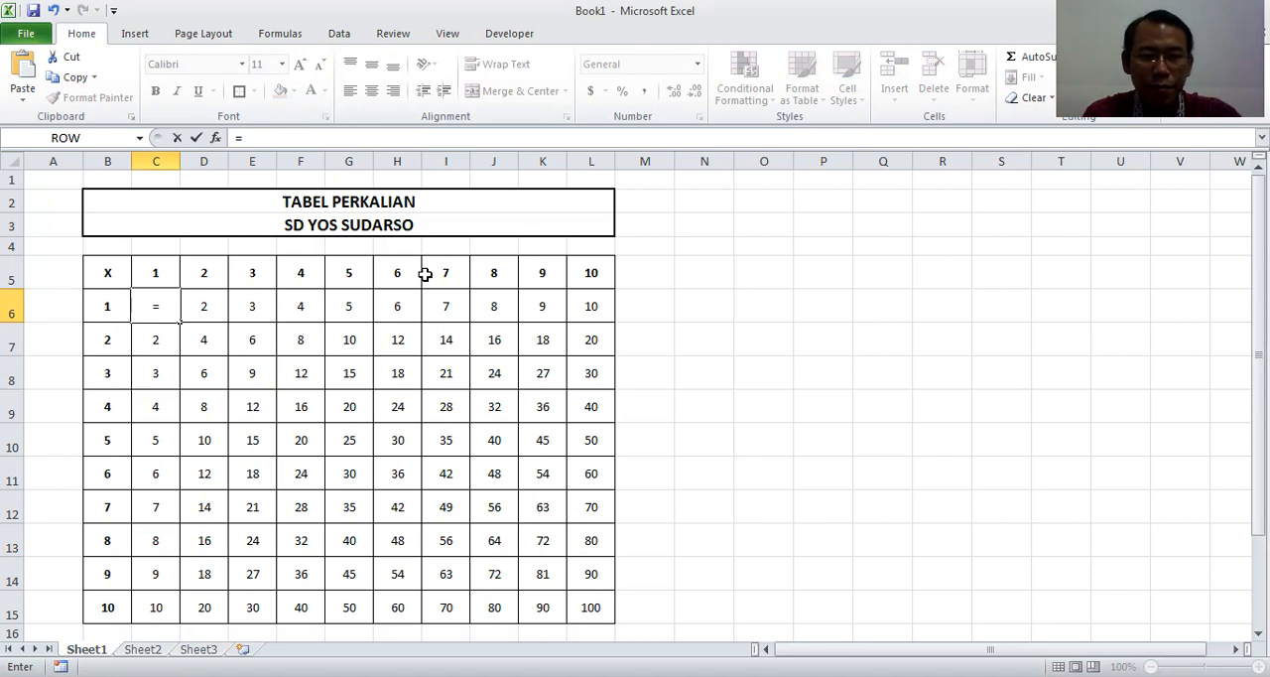
type("c5")
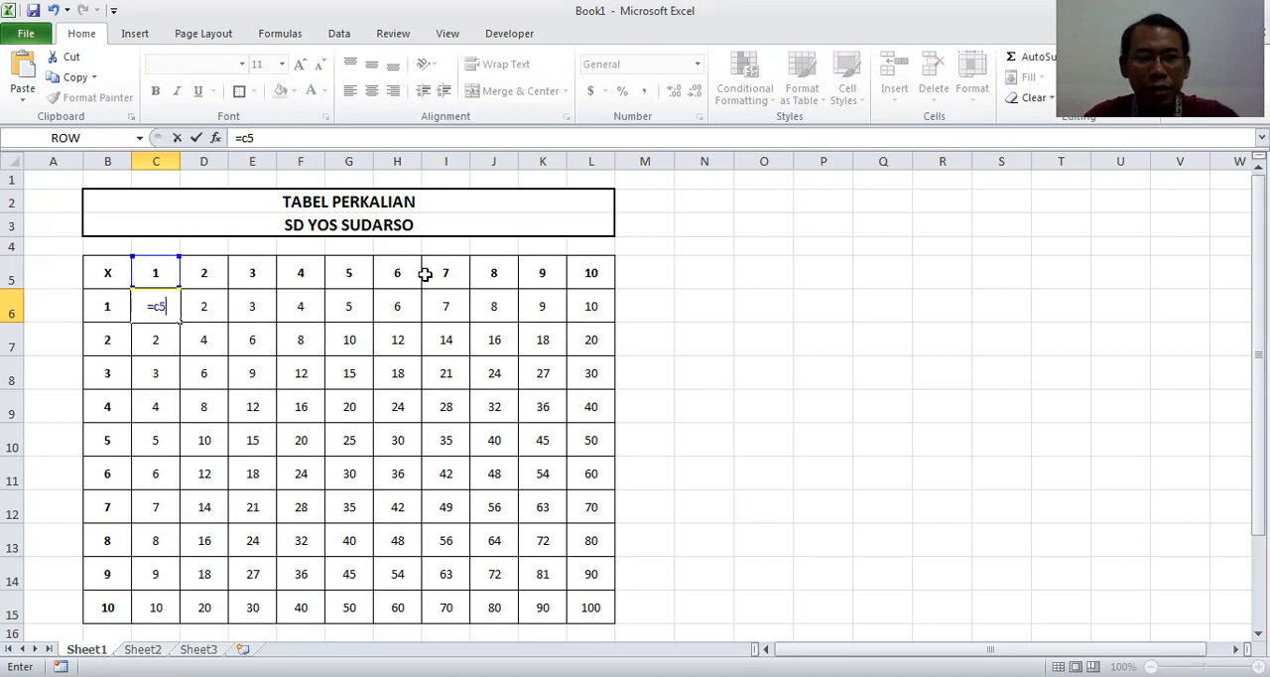
key("BackSpace")
key("BackSpace")
type("C5")
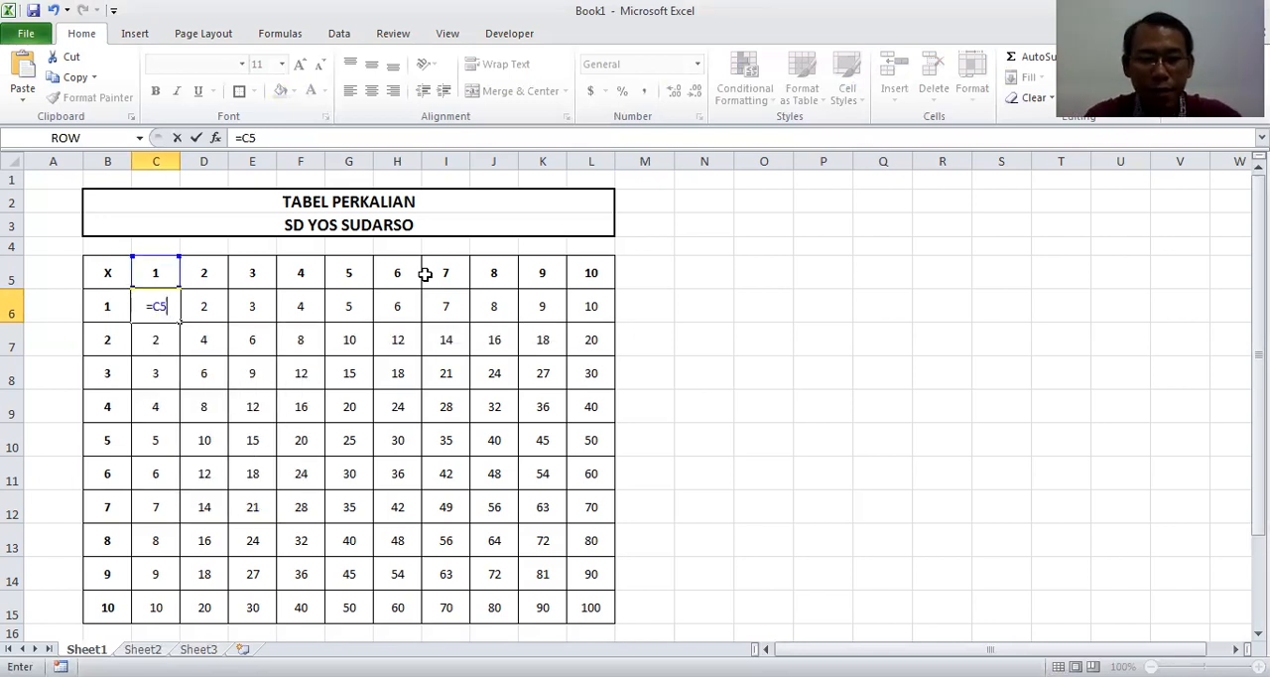
type("*")
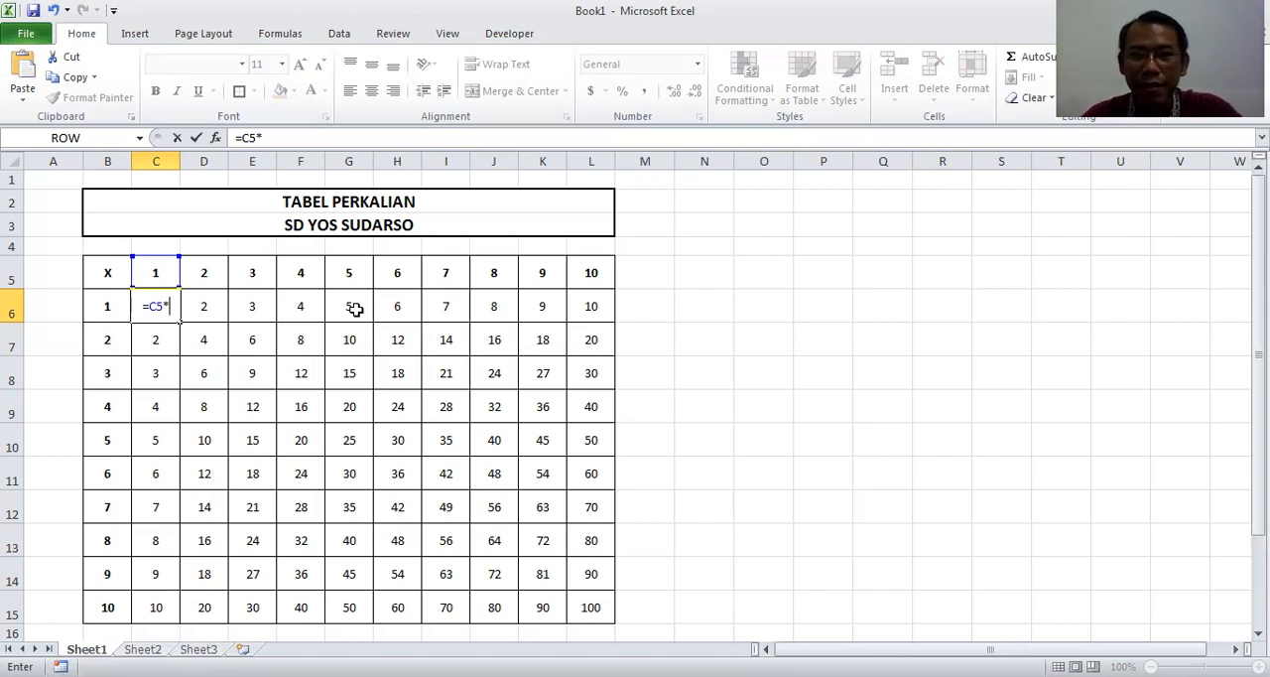
key("BackSpace")
key("BackSpace")
key("BackSpace")
key("BackSpace")
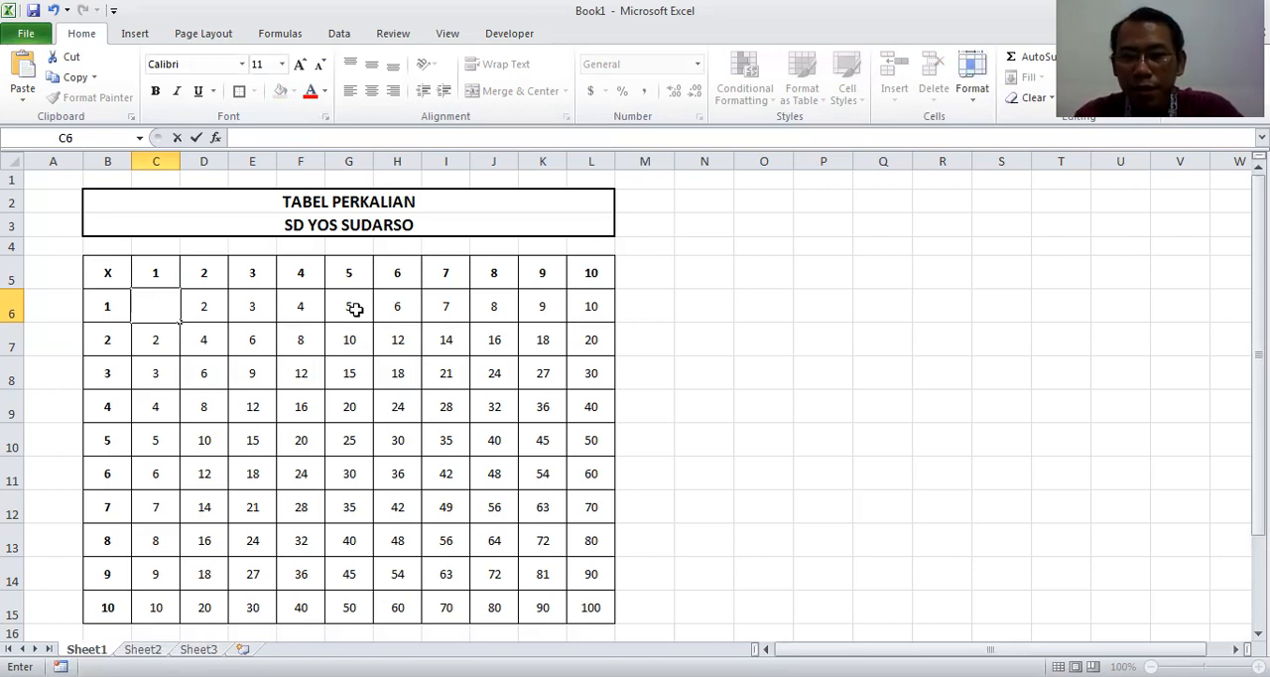
Enter the formula =C5*B6 in cell C6 to multiply the column header by the row header
type("=")
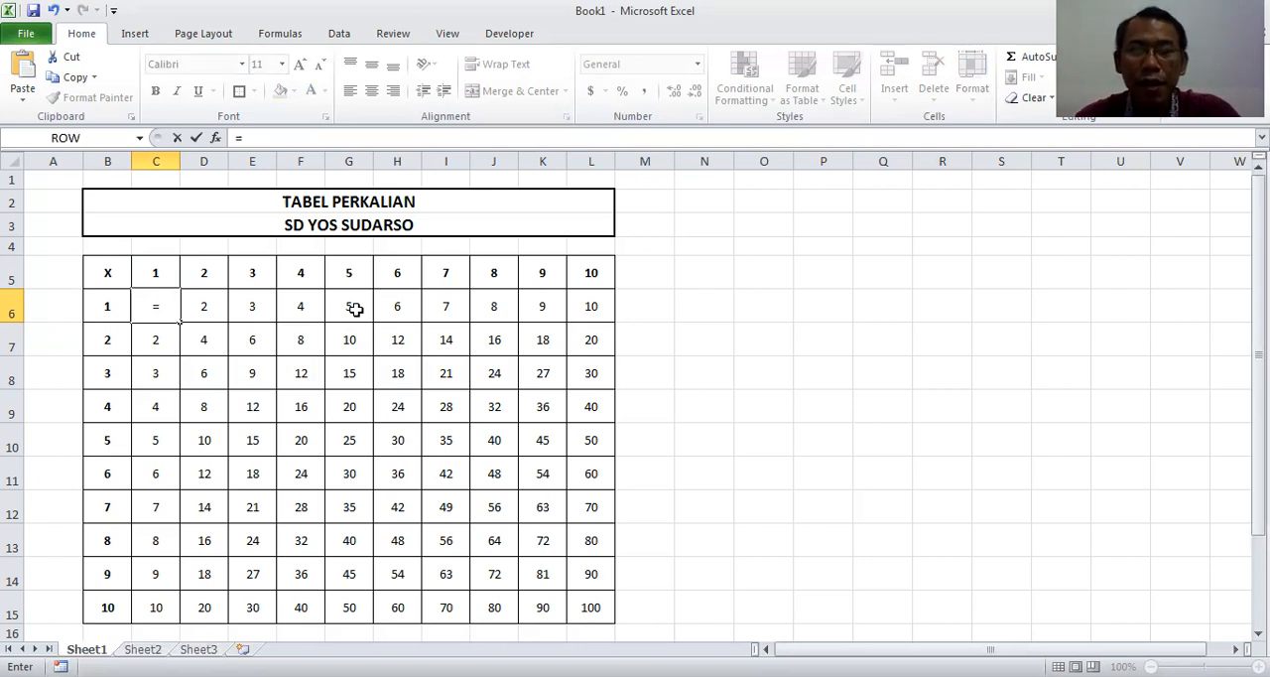
type("1")
key("BackSpace")
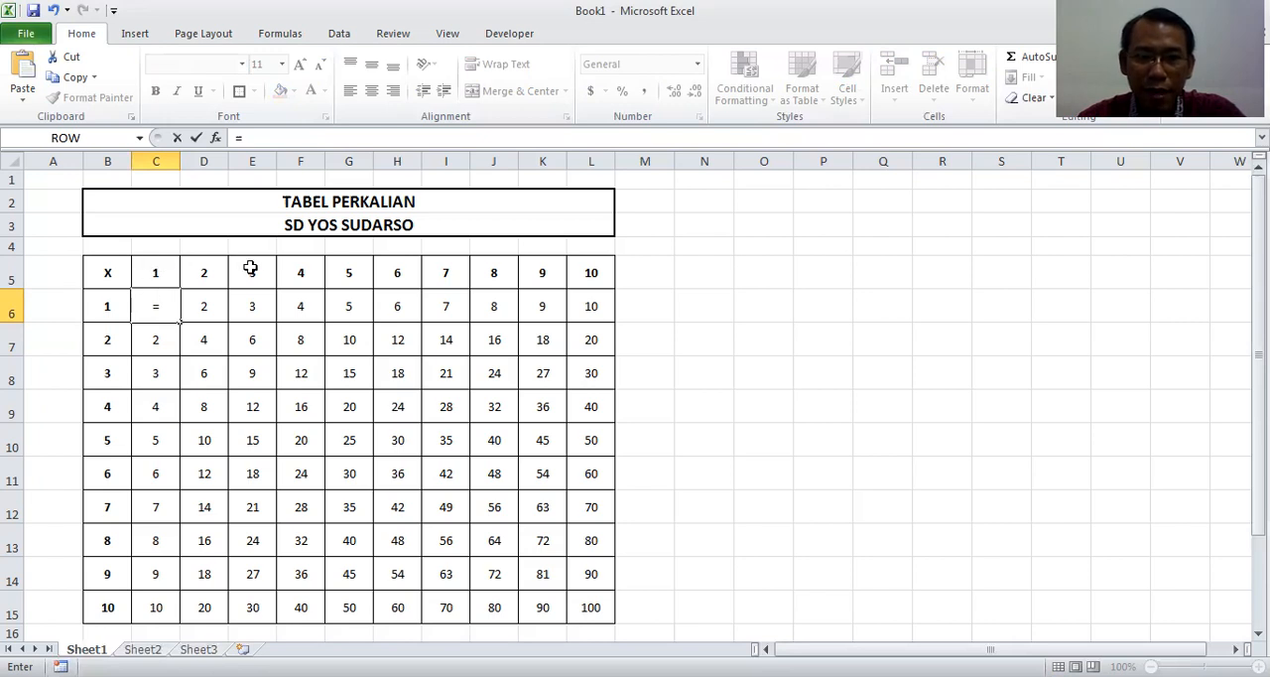
type("C5")
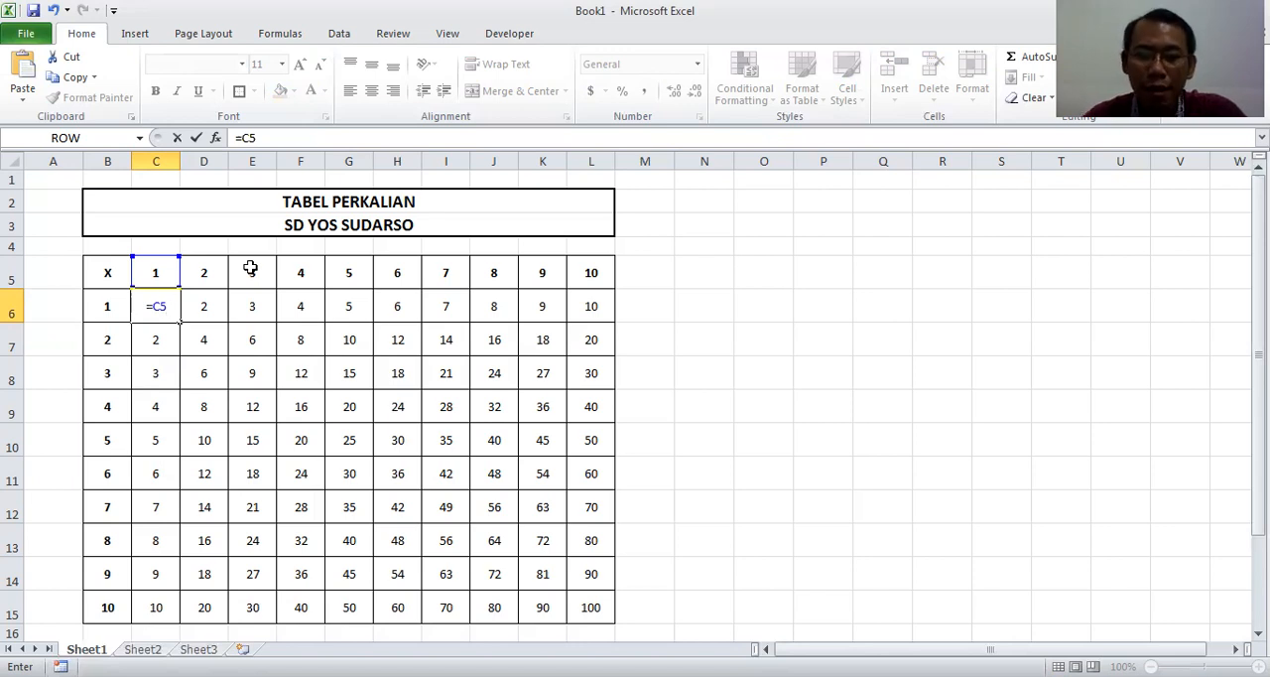
type("8")
key("BackSpace")
type("*")
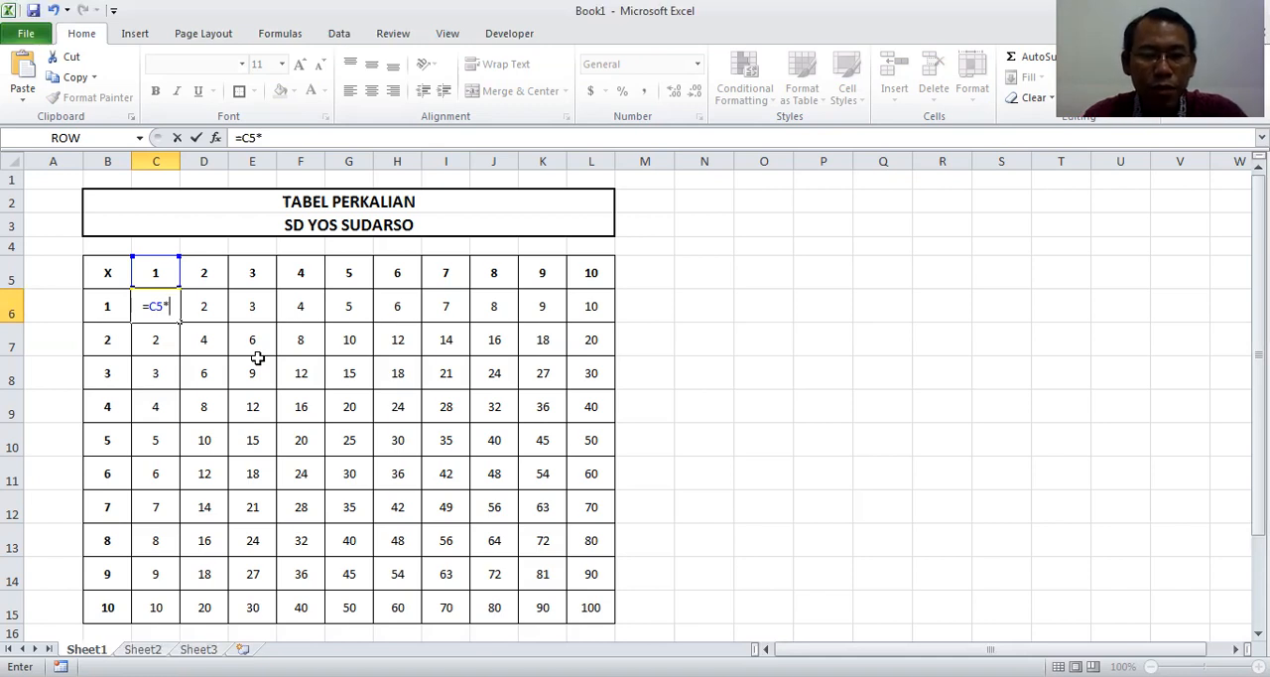
type("B6")
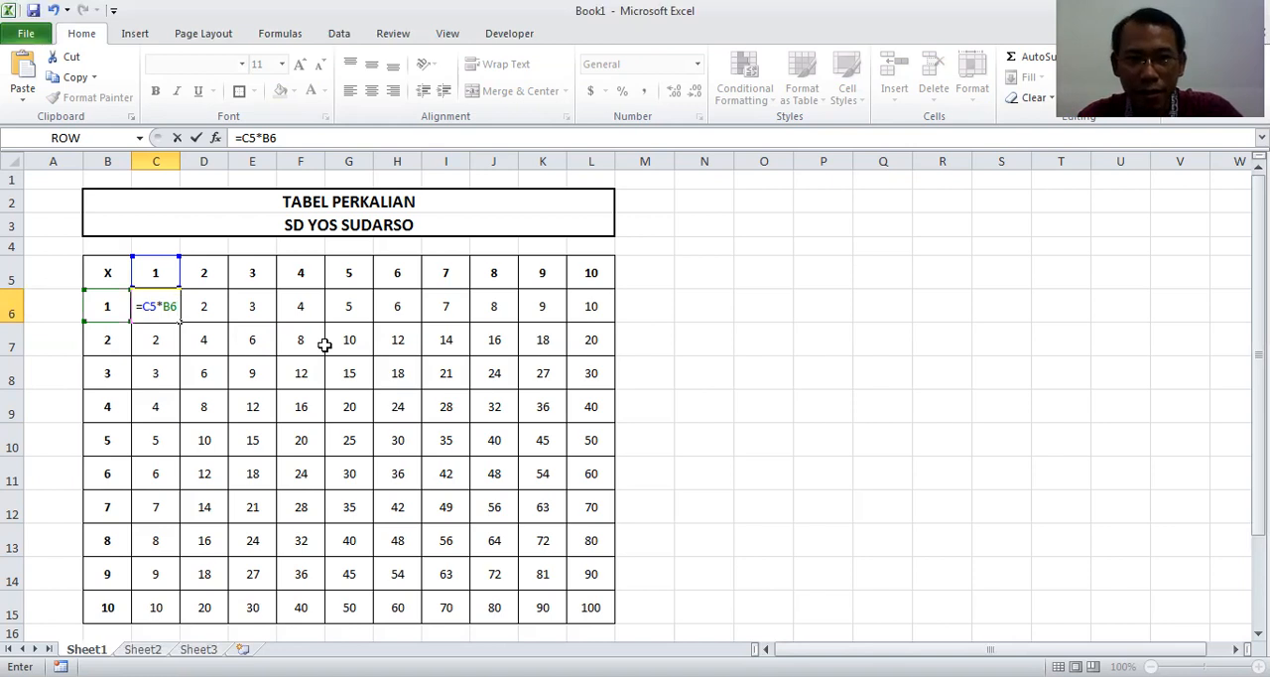
key("Return")
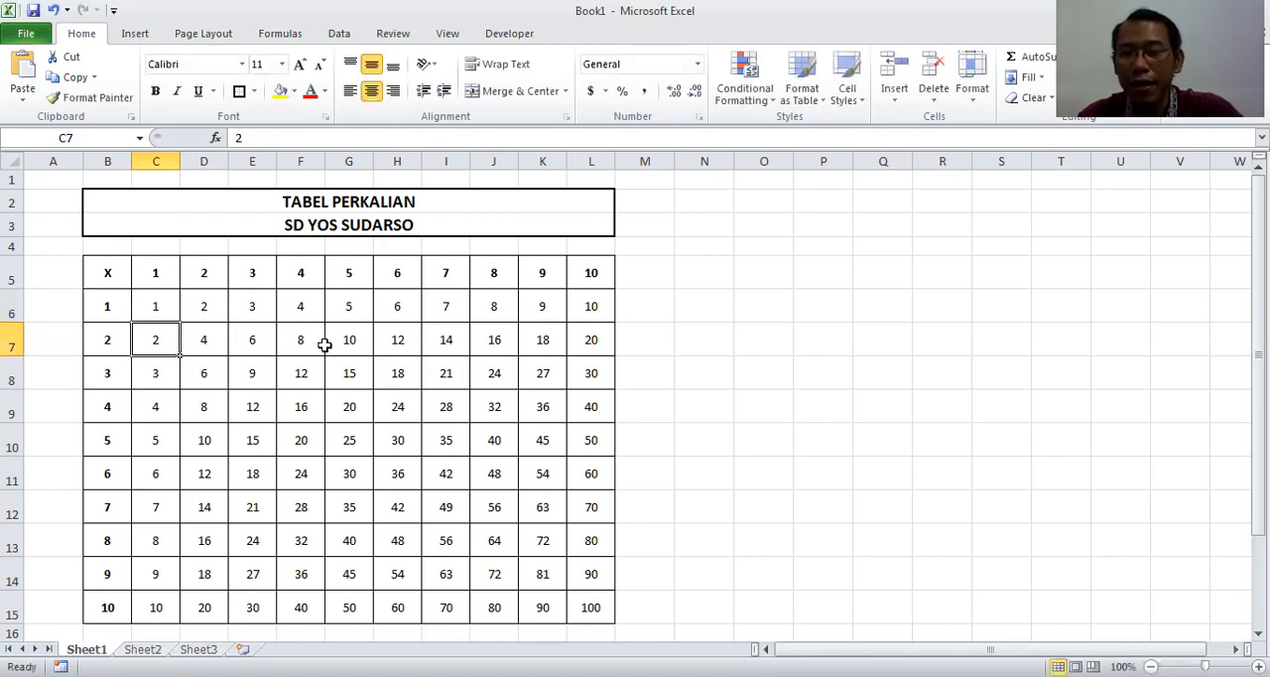
left_click(159, 309)
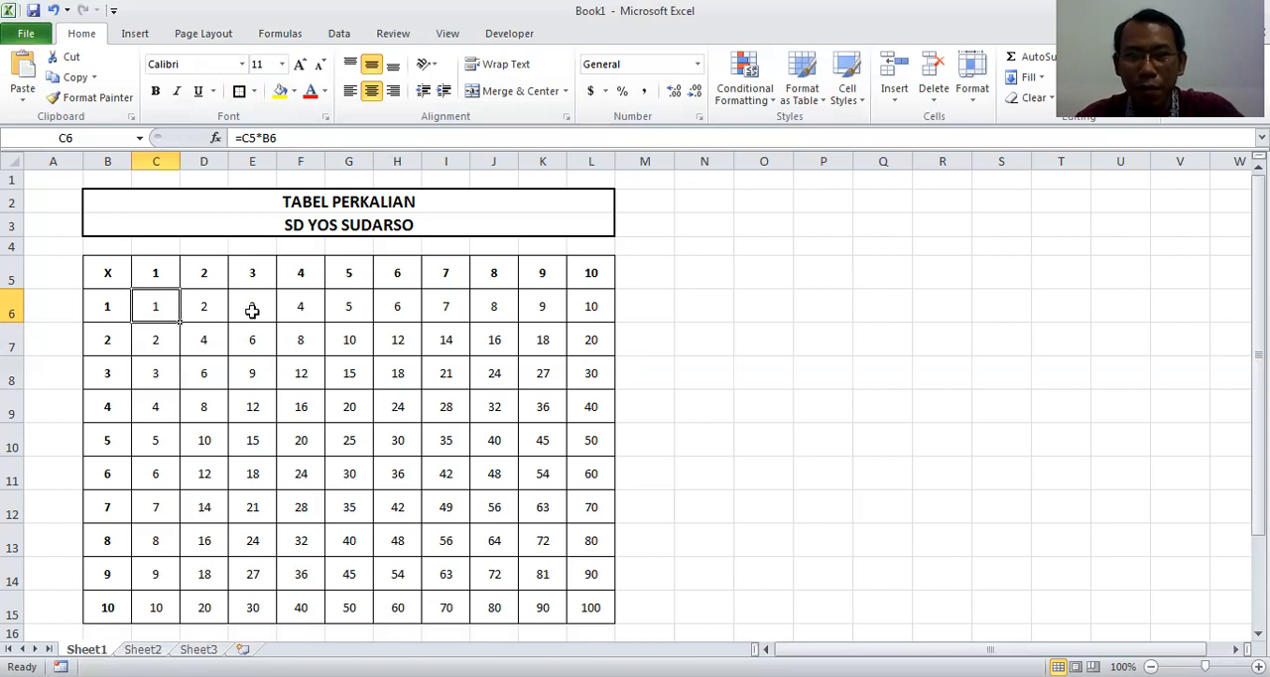
Clear the product of 2 and 1 in cell D6
key("Right")
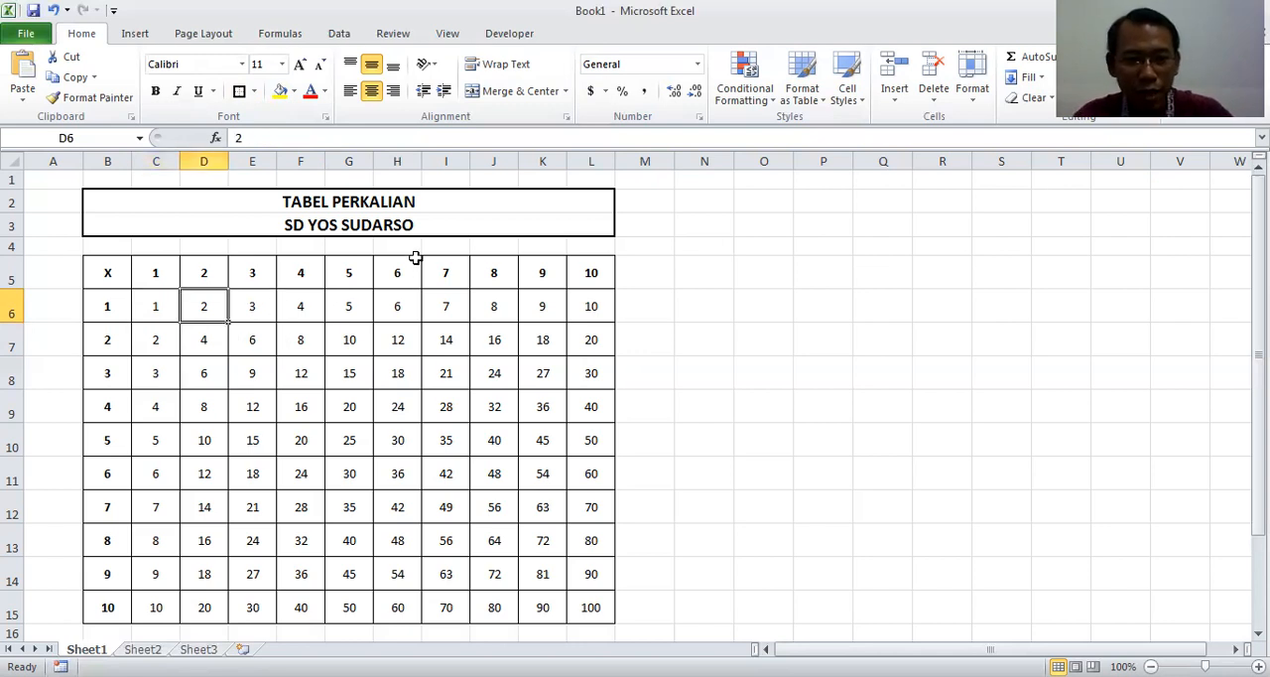
key("Delete")
key("Down")
key("Up")
key("Down")
key("Down")
key("Right")
key("Up")
key("Up")
key("Left")
key("Right")
key("Left")
key("Left")
key("Right")
key("Right")
key("Left")
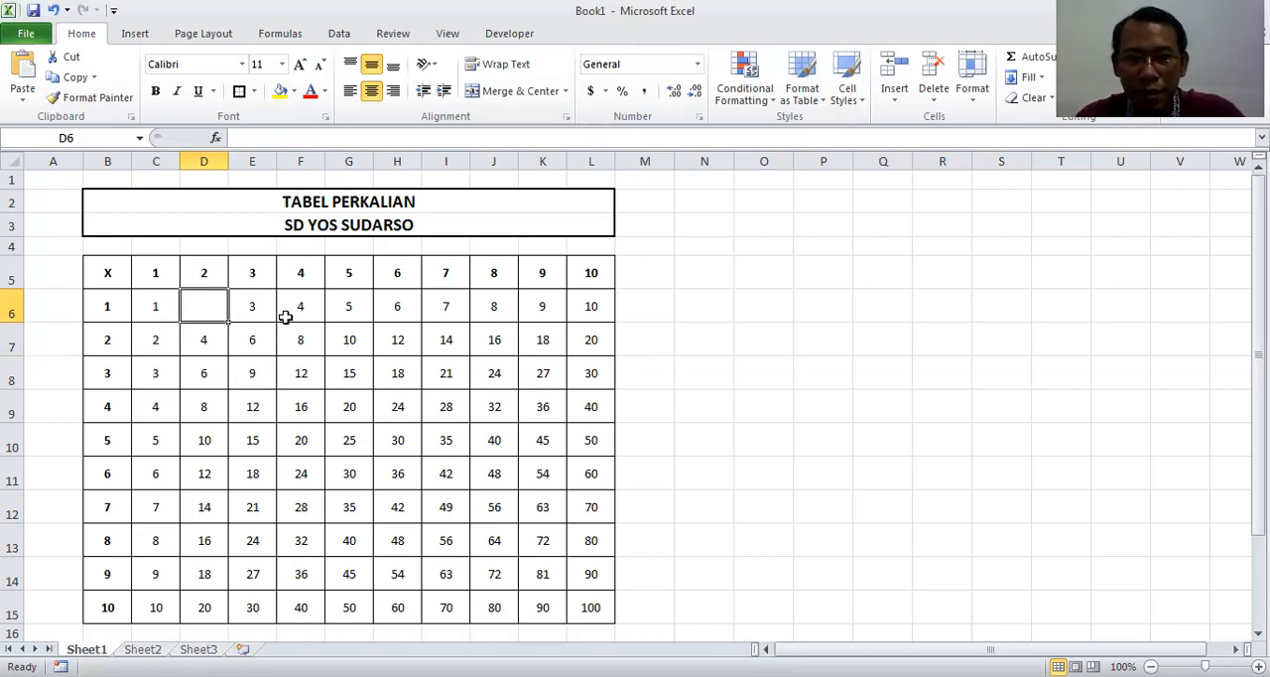
Enter the formula =D5*B6 in cell D6 and check it against the one in C6
type("=")
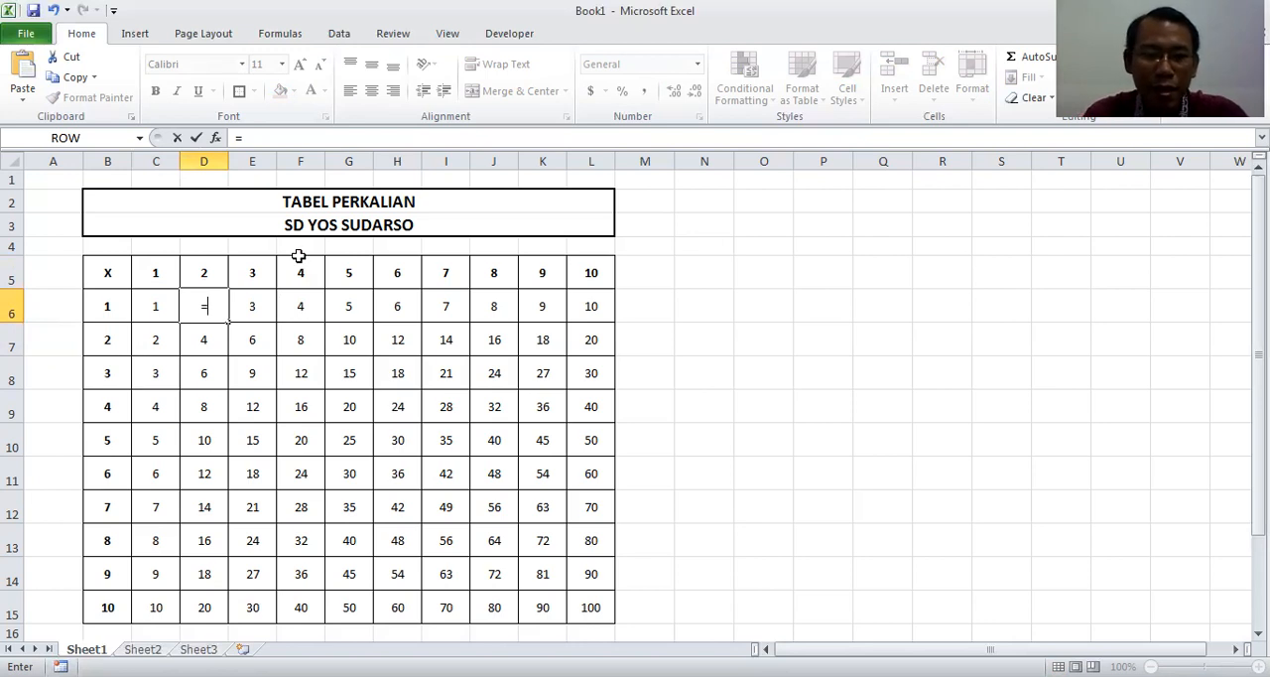
type("5")
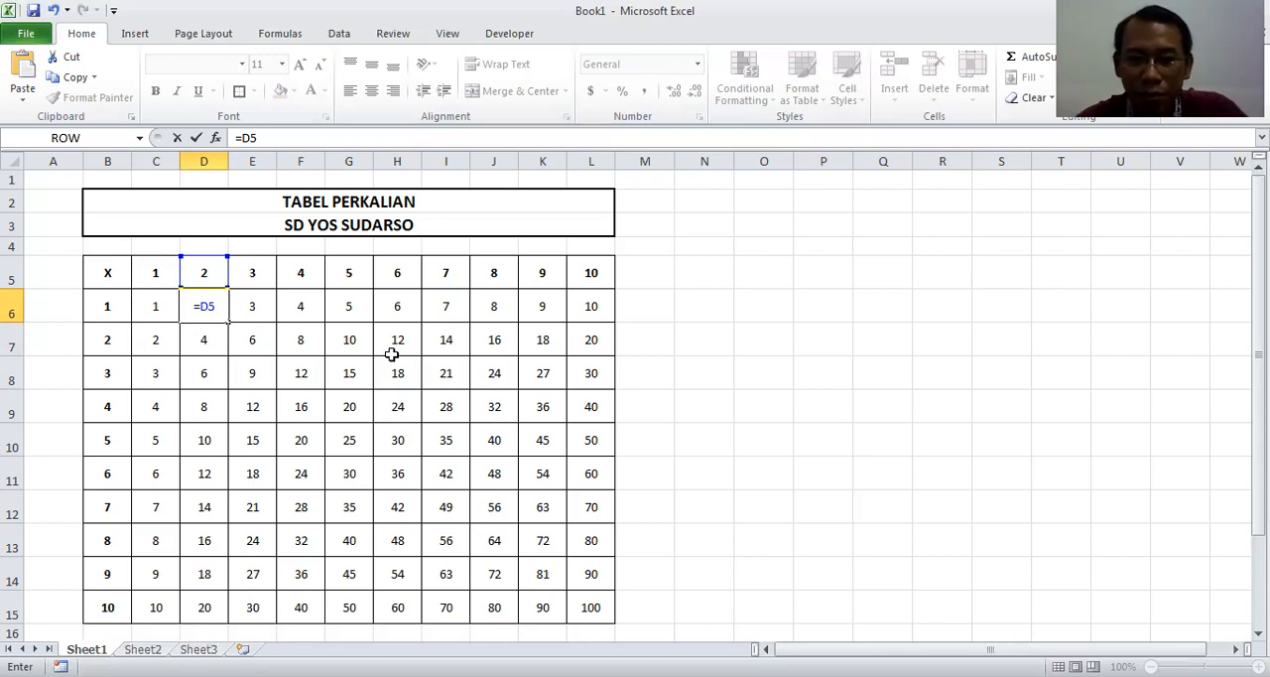
type("*")
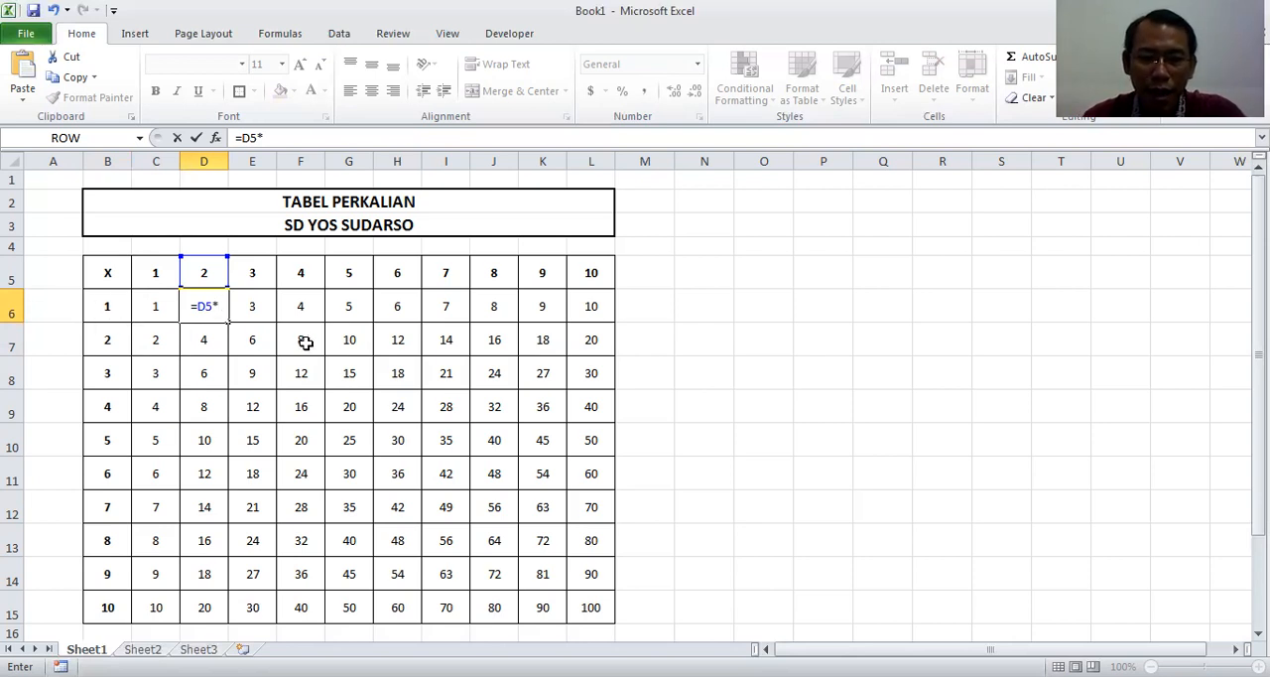
type("B6")
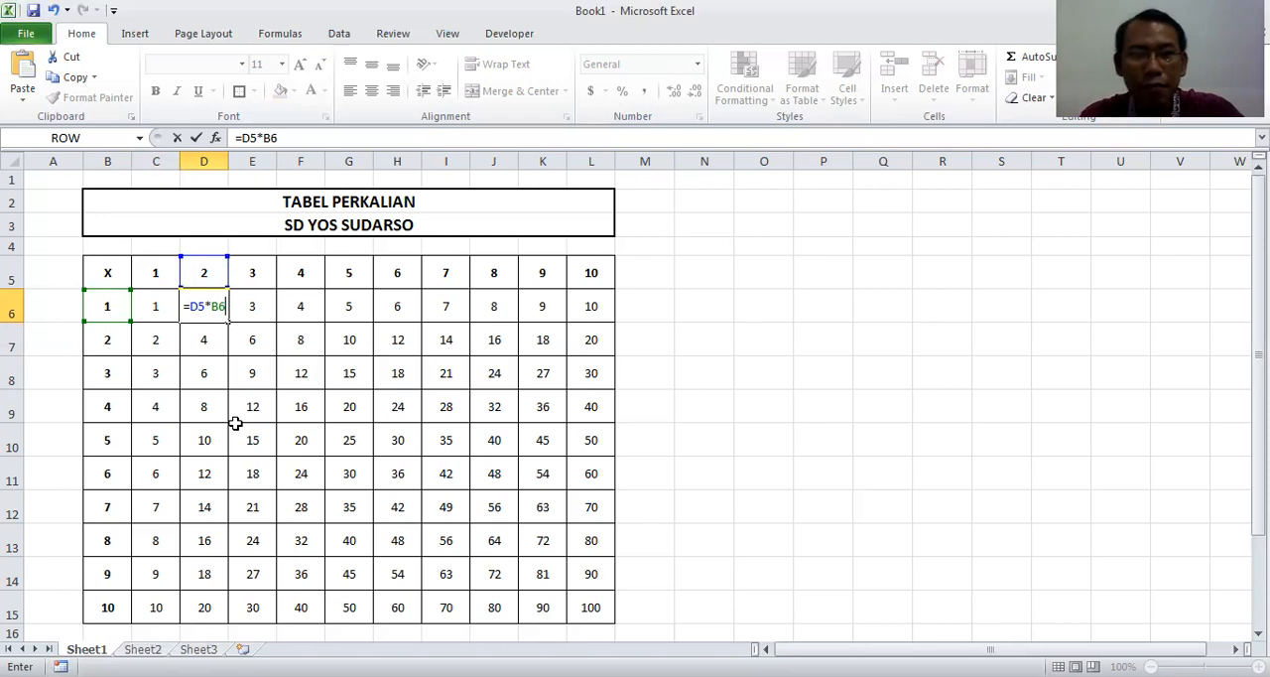
key("Return")
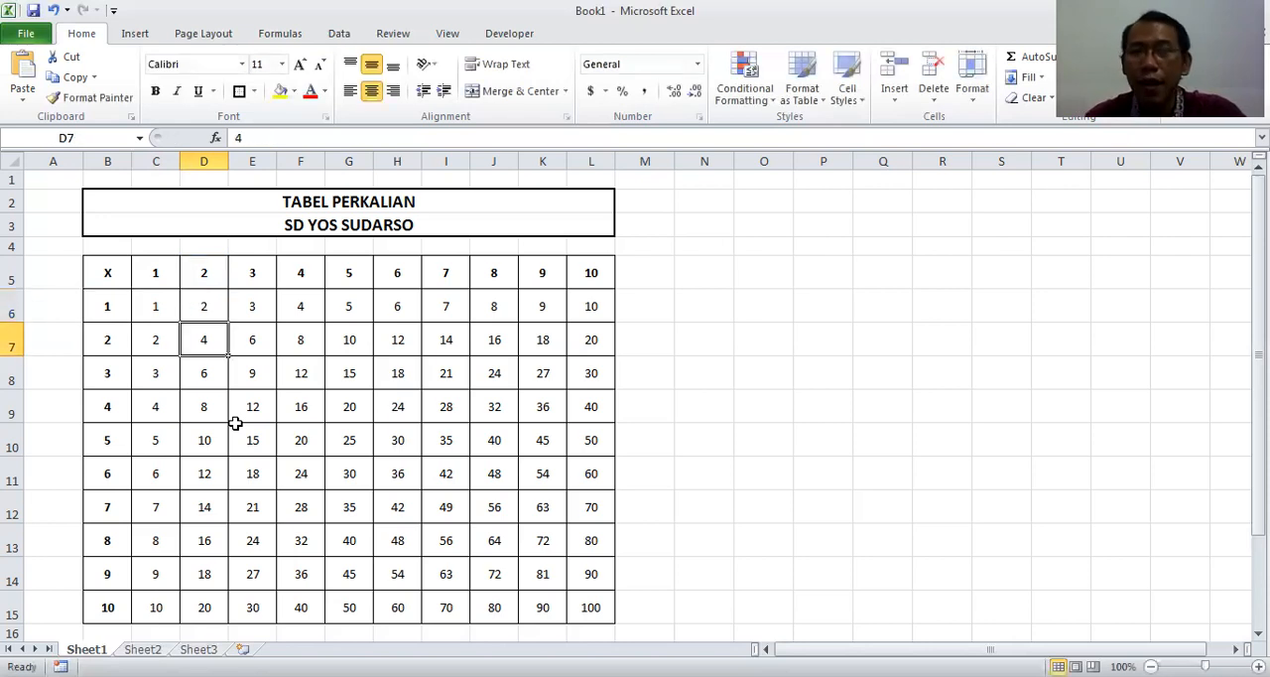
key("Up")
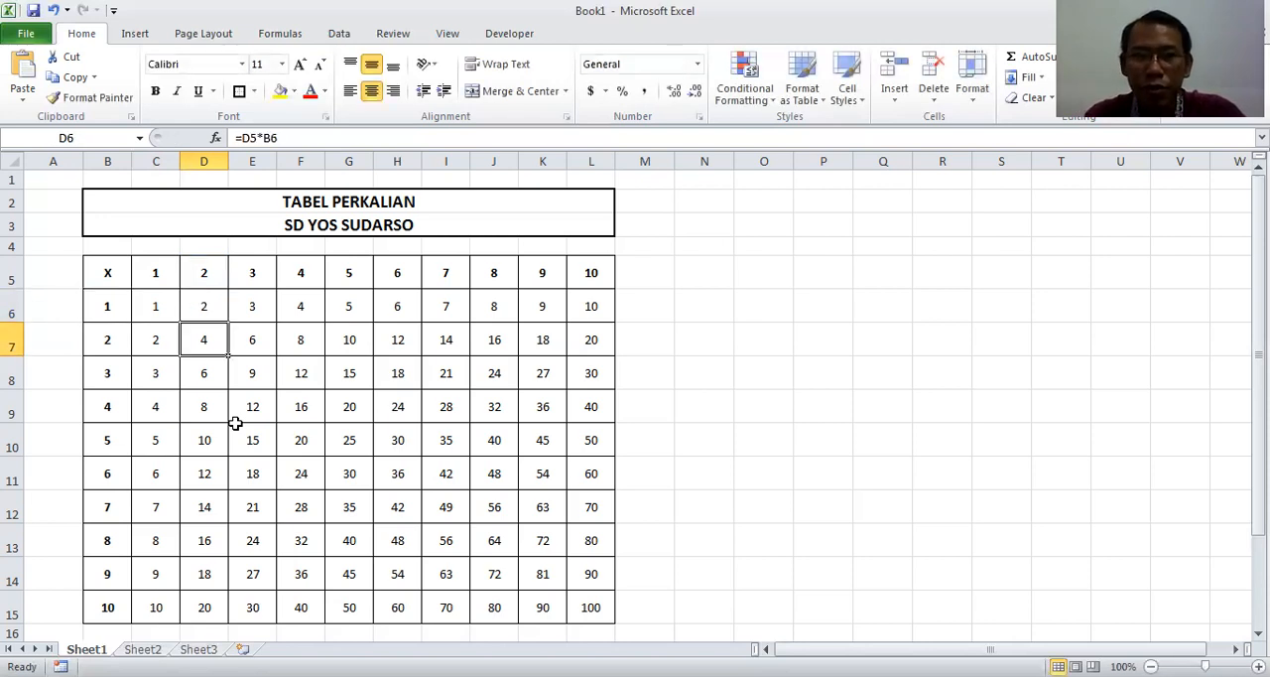
key("Left")
key("Right")
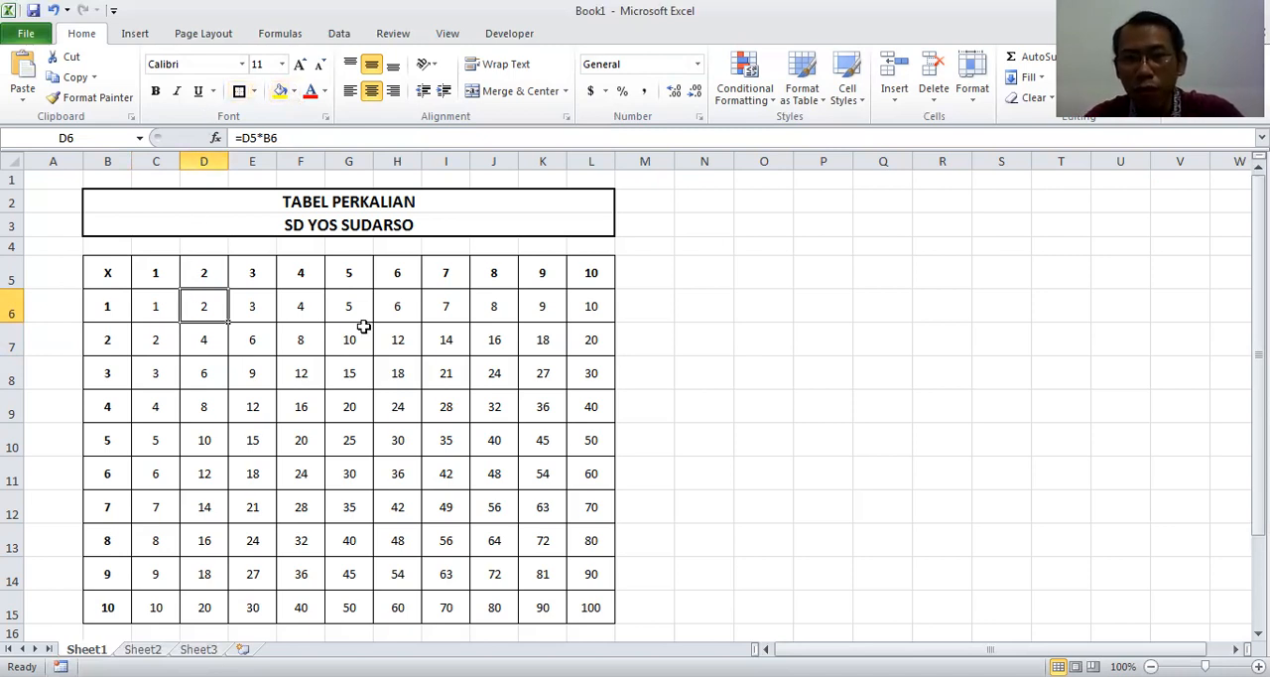
key("Right")
key("Down")
key("Up")
key("Down")
key("Up")
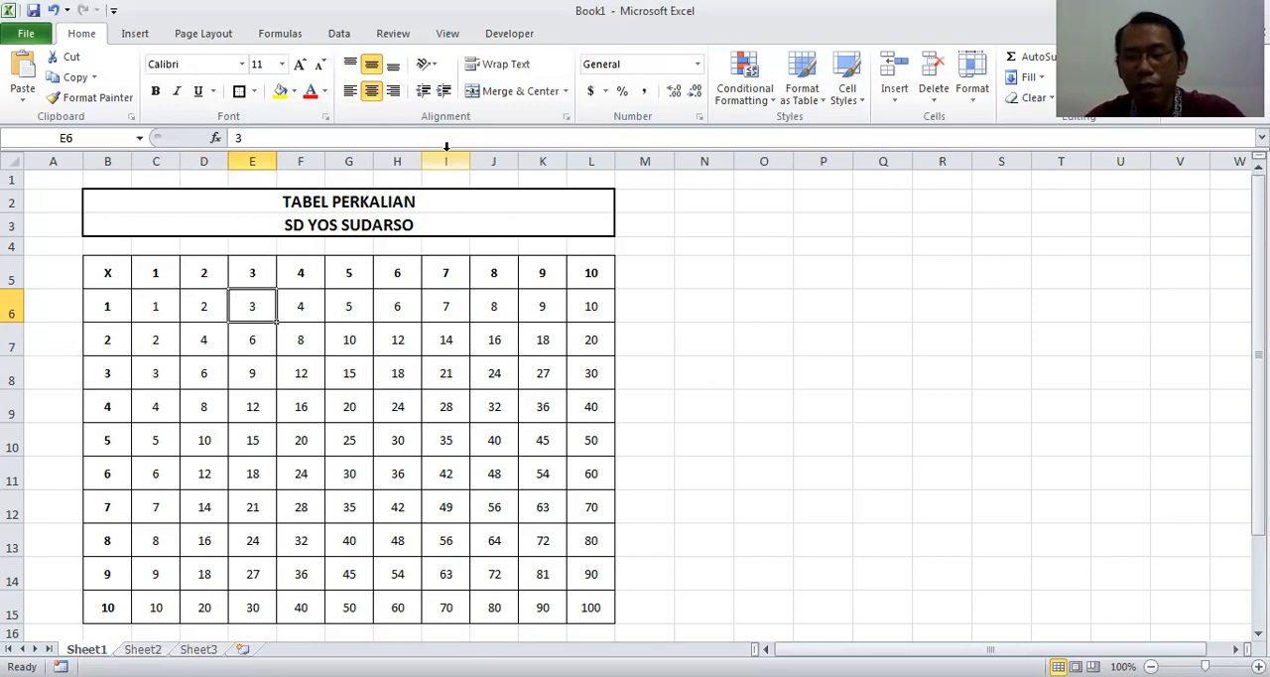
key("Right")
key("Left")
key("Right")
key("Right")
key("Right")
key("Left")
key("Left")
key("Left")
key("Down")
key("Left")
key("Right")
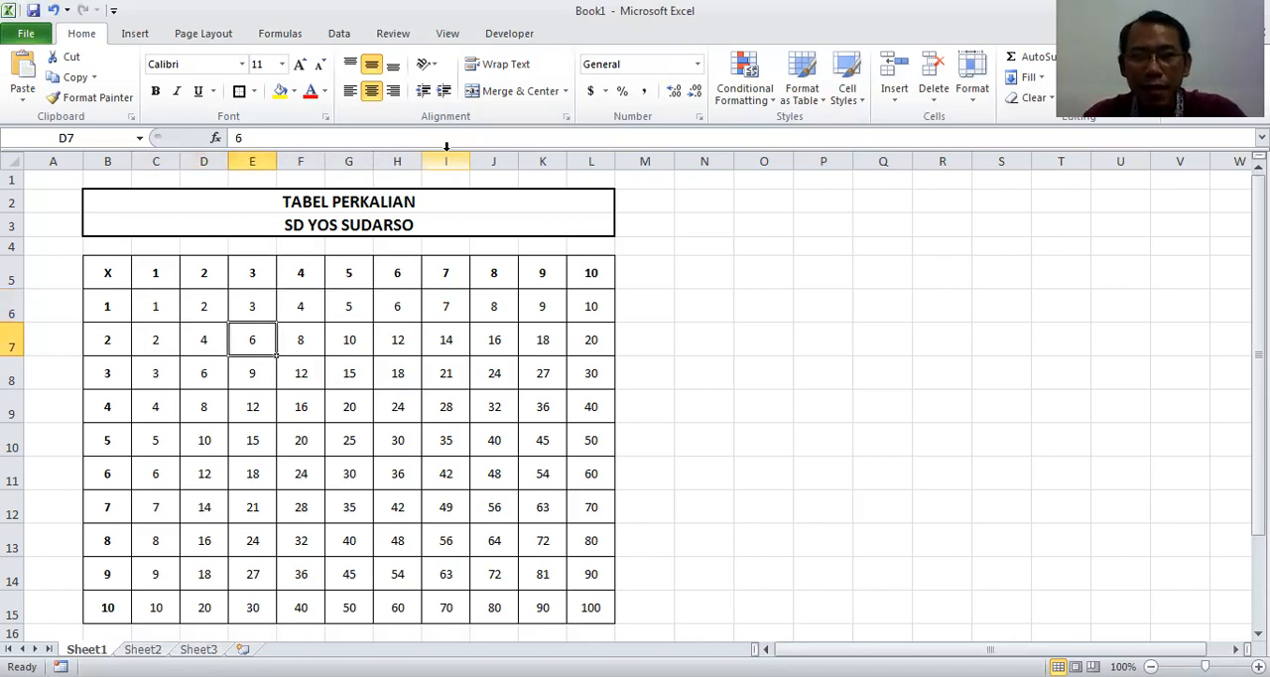
key("Left")
key("Right")
key("Left")
key("Right")
key("Up")
key("Right")
key("Left")
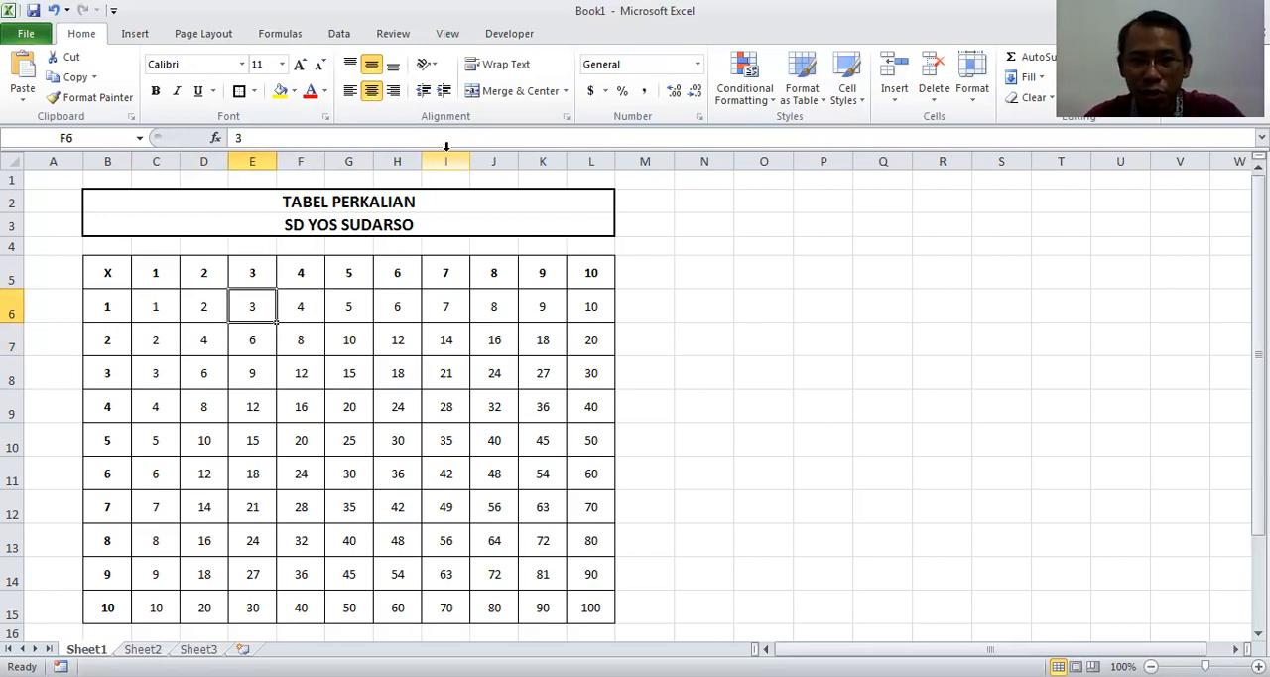
key("Right")
key("Left")
key("Right")
key("Left")
key("Left")
key("Left")
key("Right")
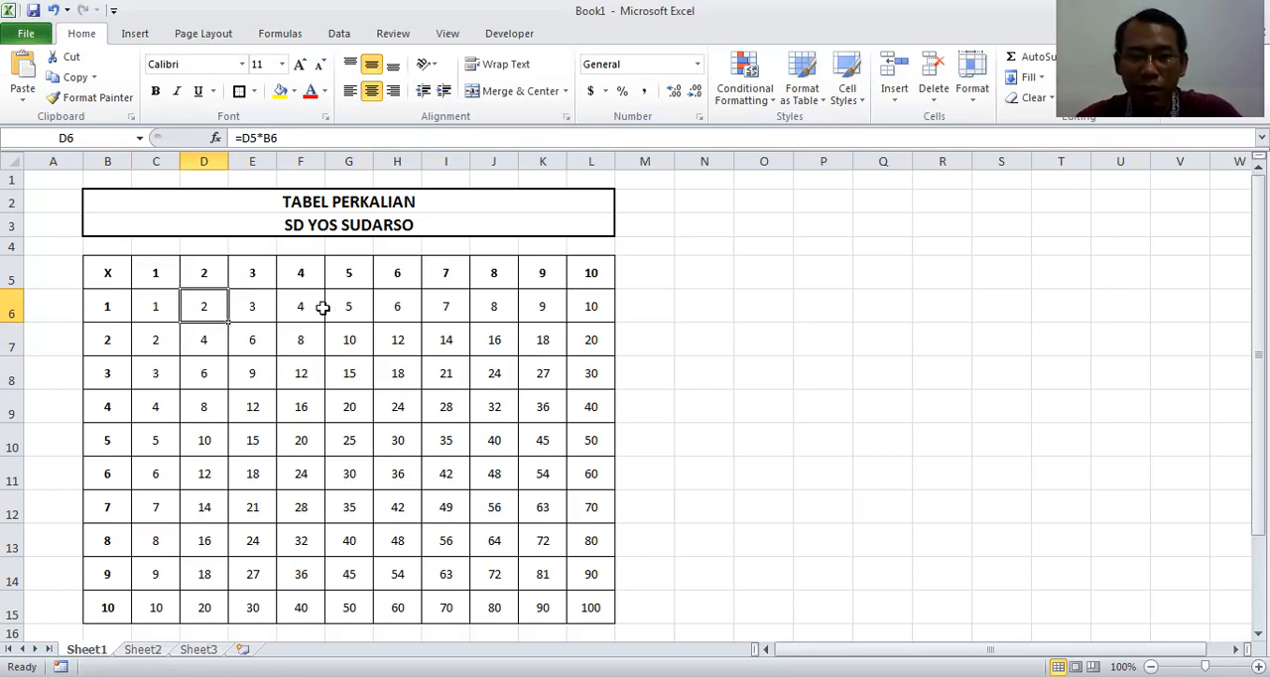
Clear all products in the table rows for 2 to 10, range C7:L15
key("Right")
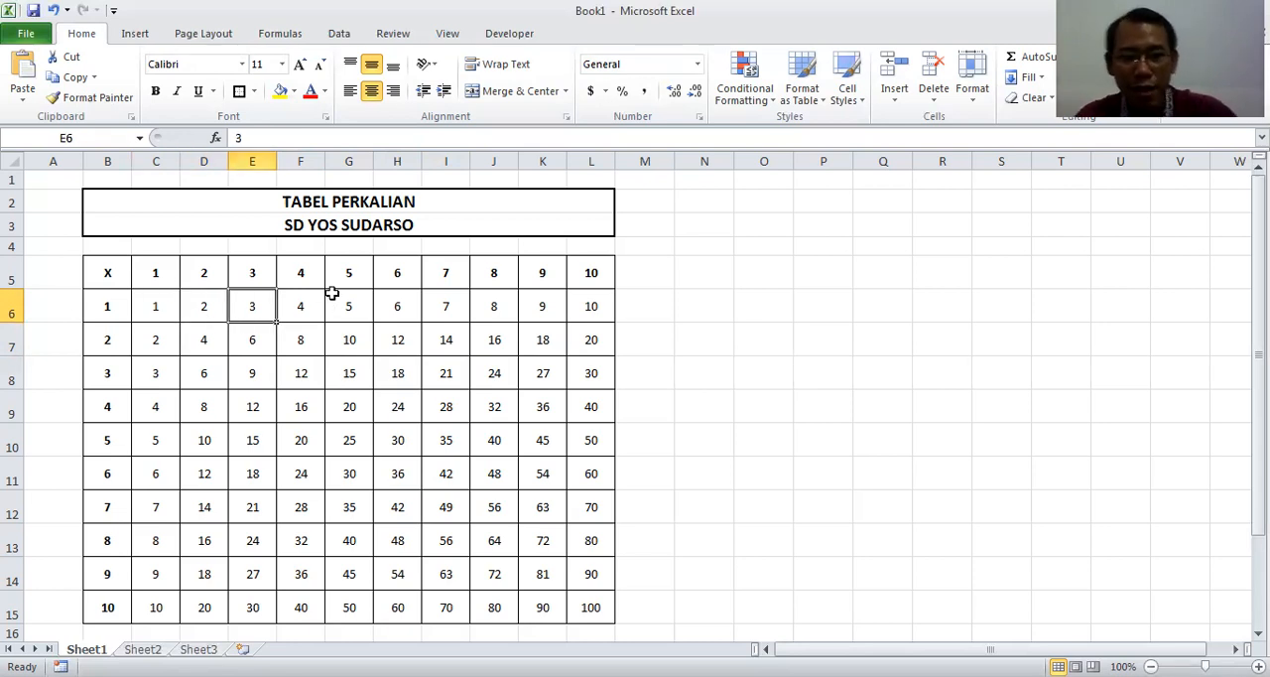
key("Down")
key("Left")
key("Left")
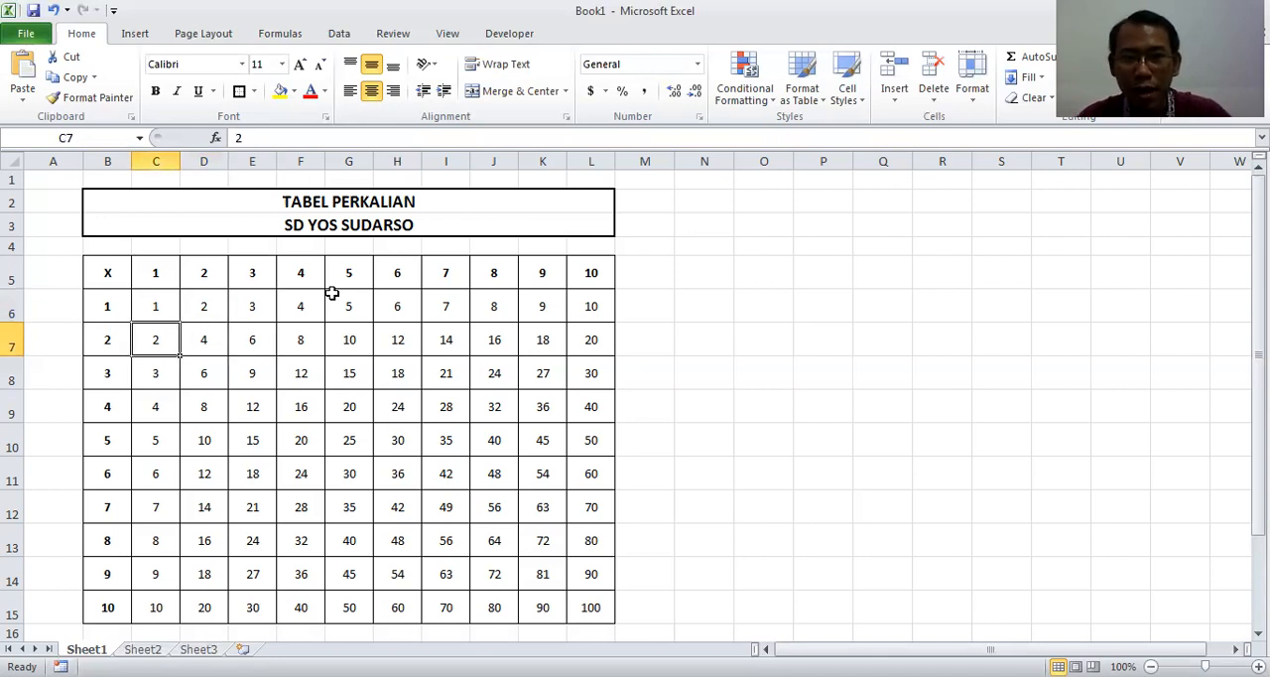
key("Right")
key("Left")
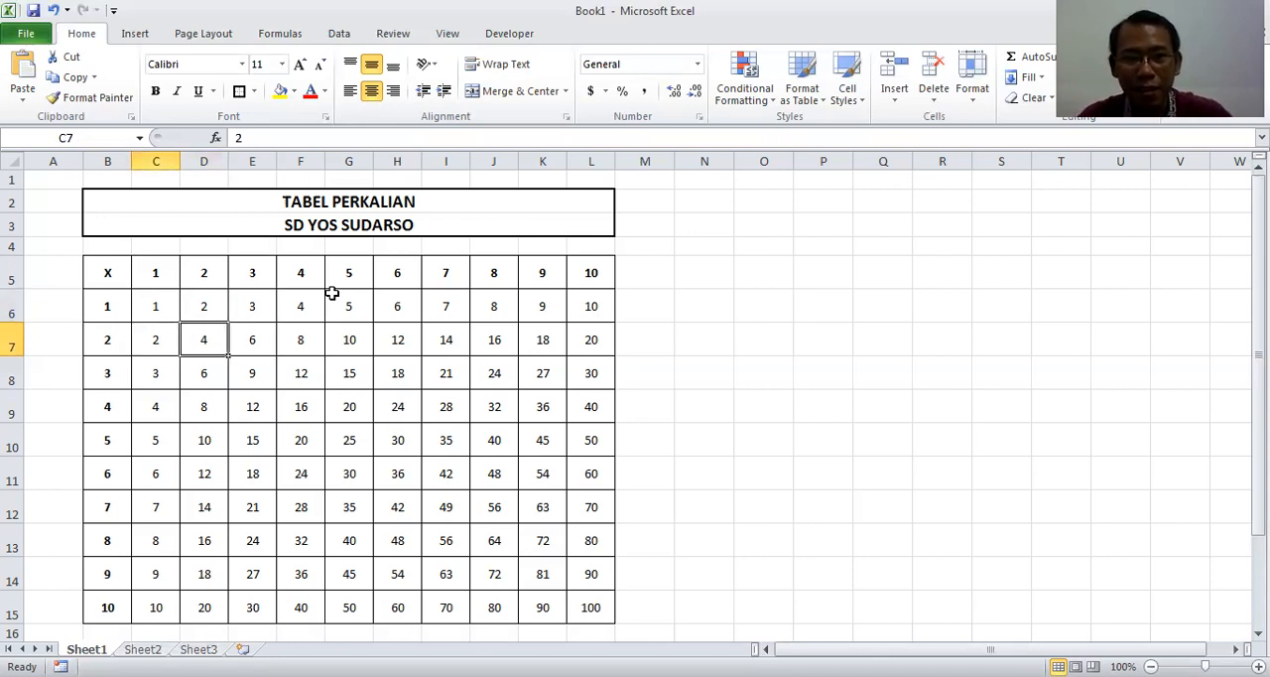
key("shift+Right")
key("shift+Right")
key("shift+Right")
key("shift+Right")
key("shift+Right")
key("shift+Right")
key("shift+Right")
key("shift+Right")
key("shift+Right")
key("shift+Down")
key("shift+Down")
key("shift+Down")
key("shift+Down")
key("shift+Down")
key("shift+Down")
key("shift+Down")
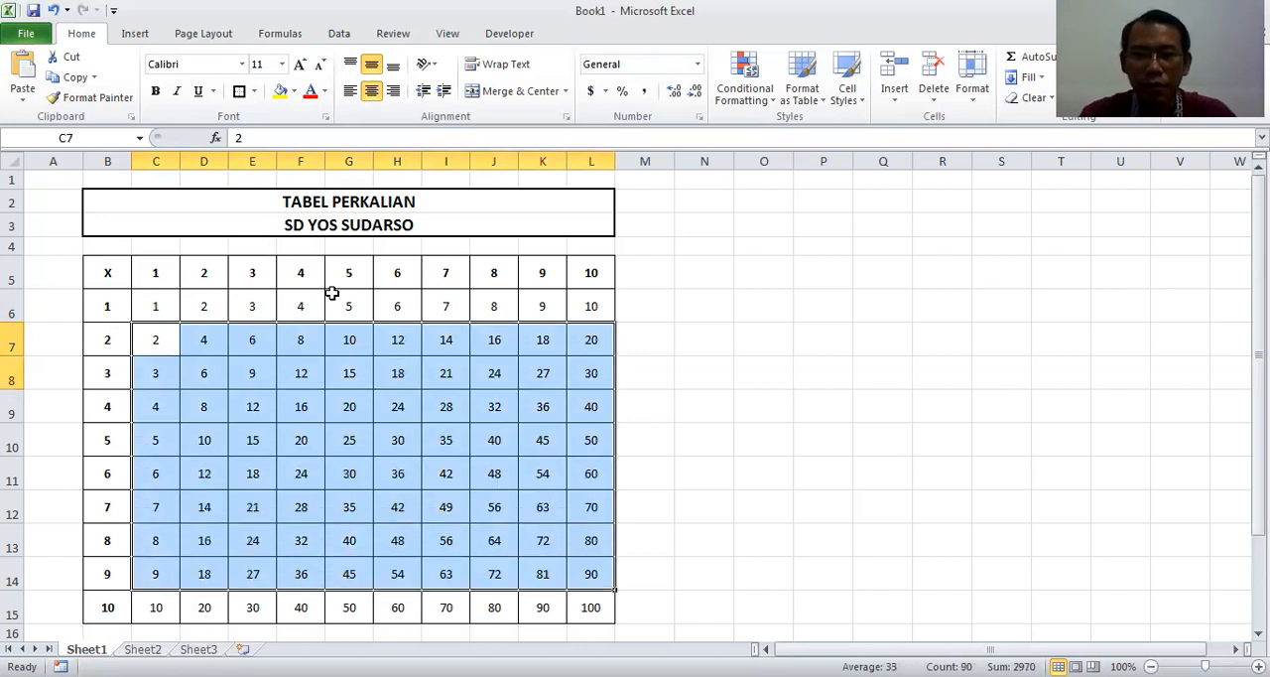
key("shift+Down")
key("Delete")
Clear the remaining products in the table row for 1, range E6:L6
key("Up")
key("Right")
key("Right")
key("shift+Right")
key("shift+Right")
key("shift+Right")
key("shift+Right")
key("shift+Right")
key("shift+Right")
key("shift+Right")
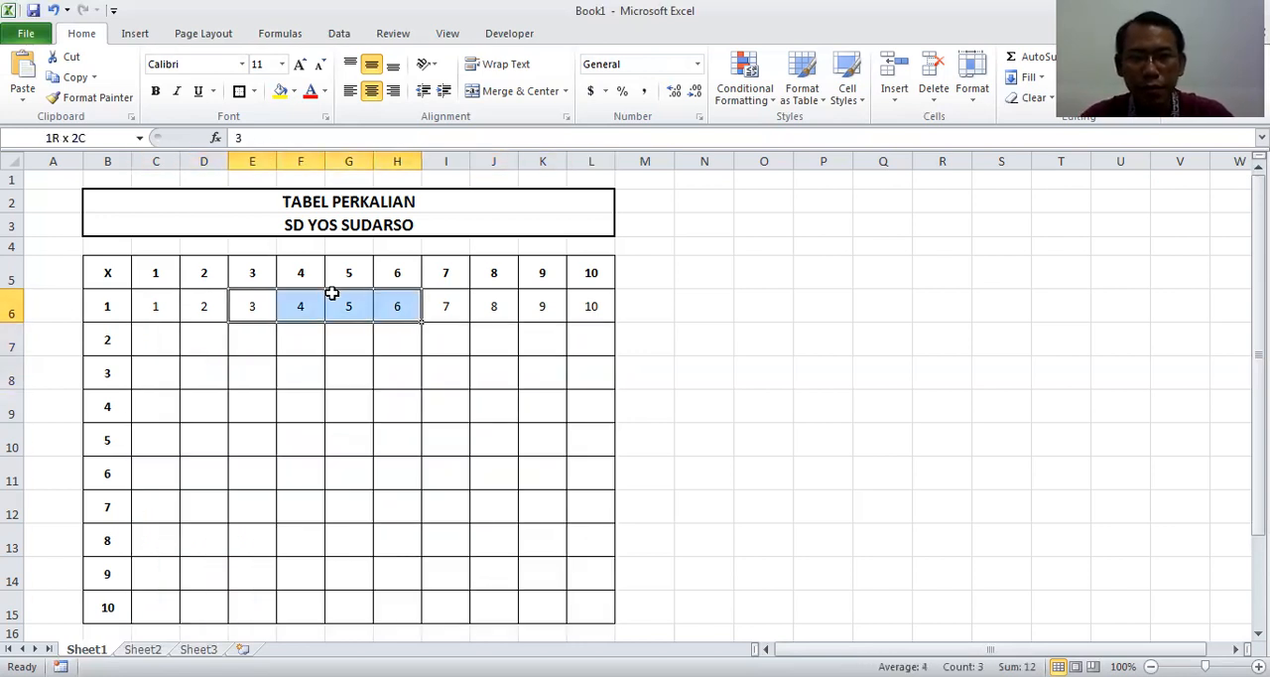
key("Delete")
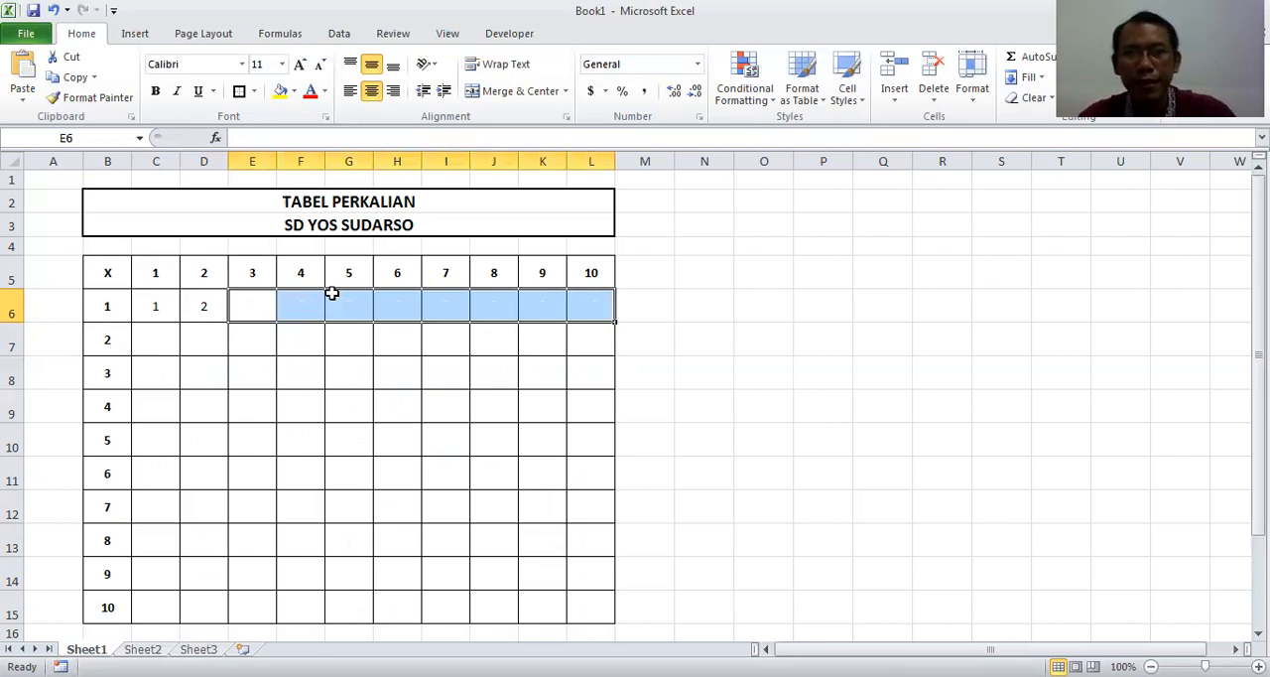
key("Down")
key("Down")
key("Down")
key("Left")
key("Right")
key("Right")
key("Right")
key("Right")
key("Right")
key("Left")
key("Left")
key("Left")
key("Left")
key("Up")
key("Left")
key("Right")
key("Left")
key("Left")
key("Right")
key("Left")
key("Right")
Enter the formula =F5*B8 in cell F8 to multiply column header 4 by row header 3
key("Down")
key("Right")
key("Right")
key("Down")
key("Up")
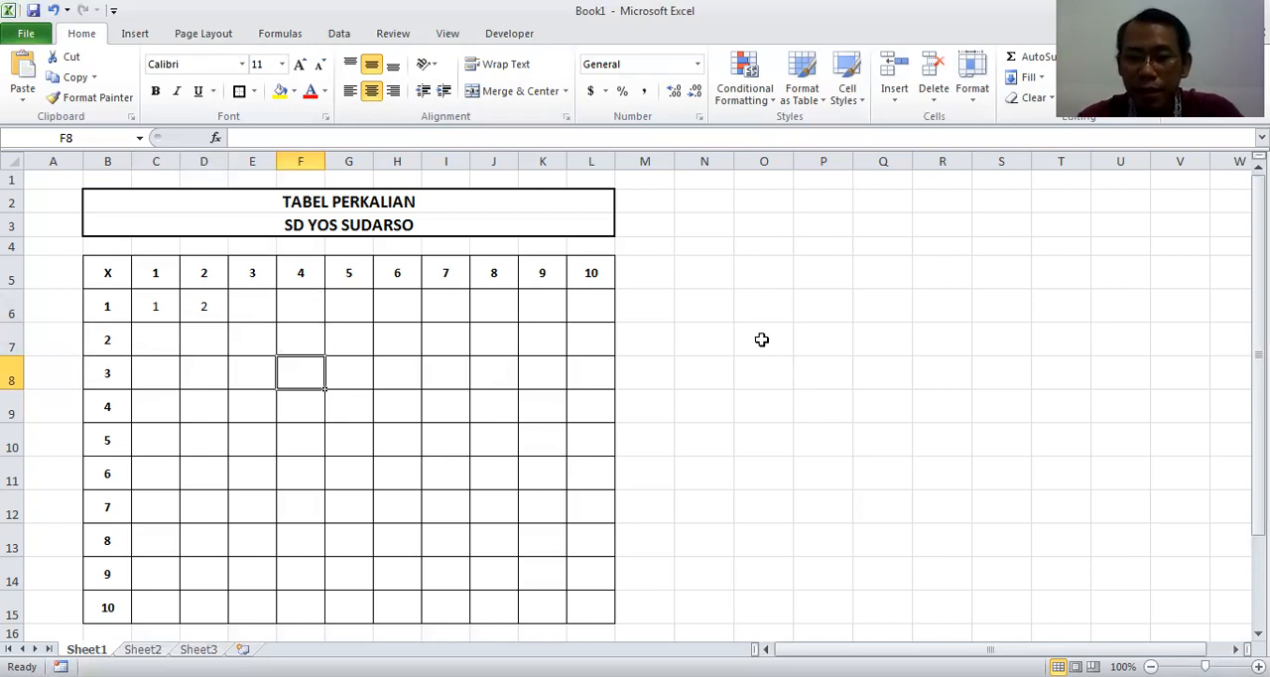
type("=")
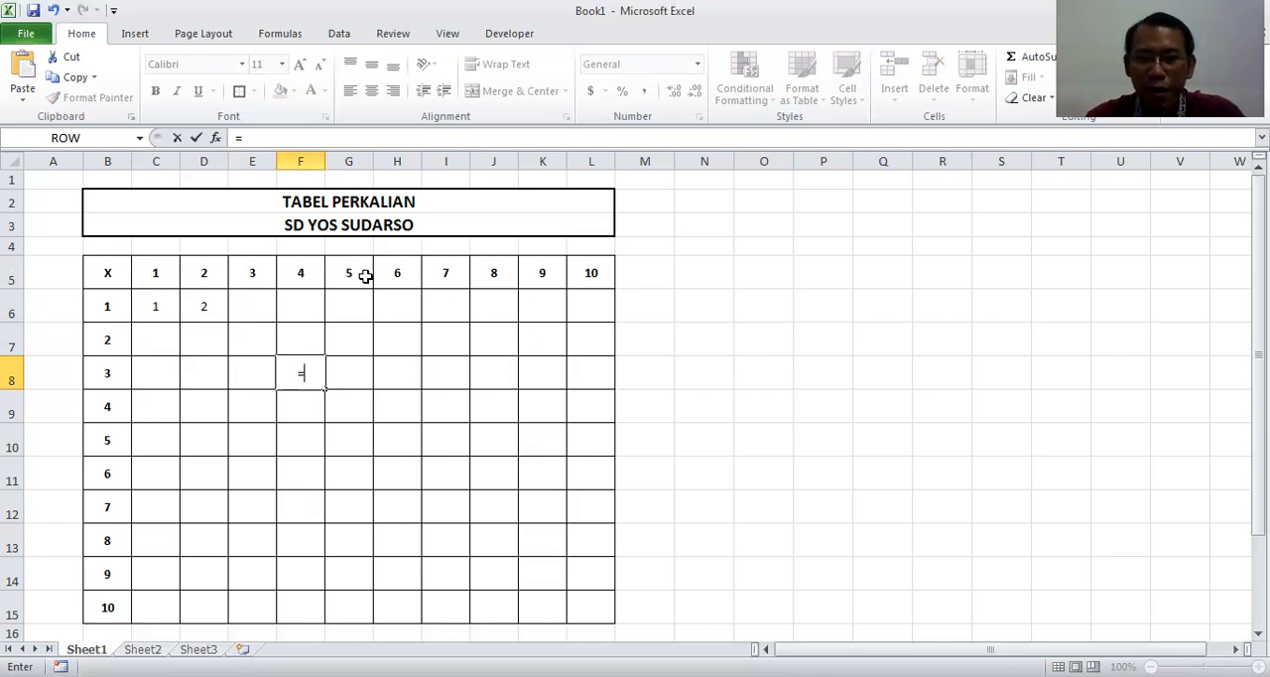
type("5")
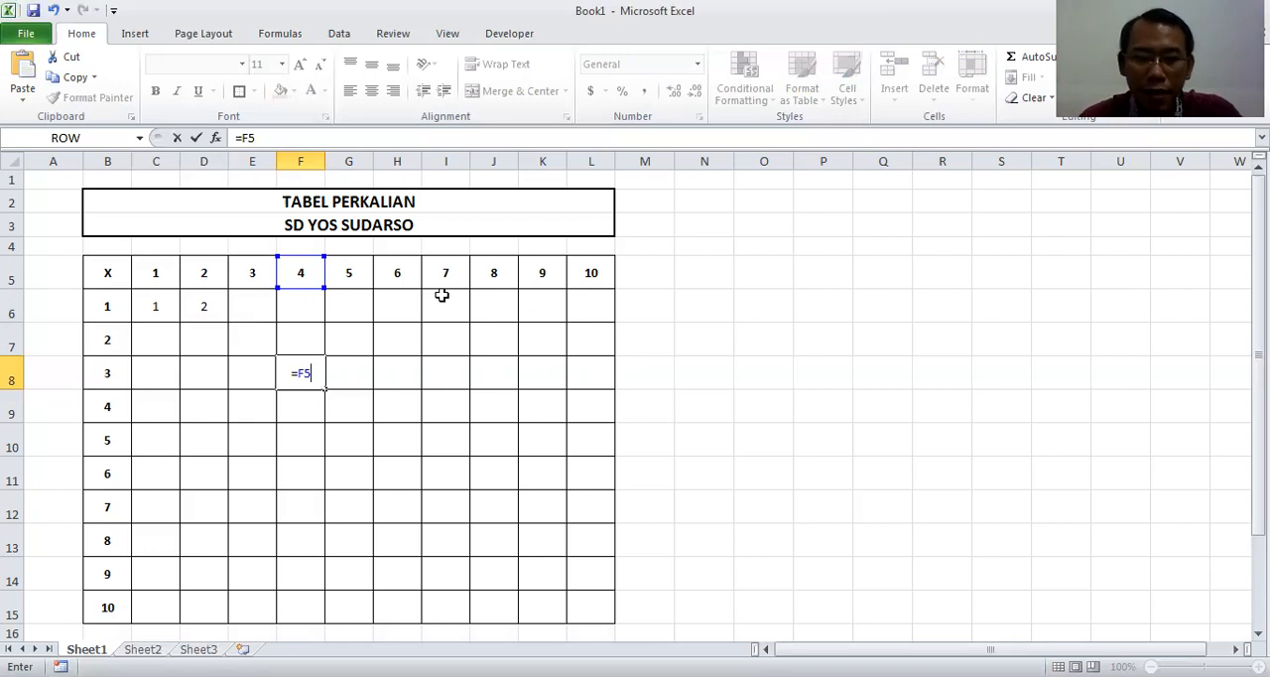
type("8")
key("BackSpace")
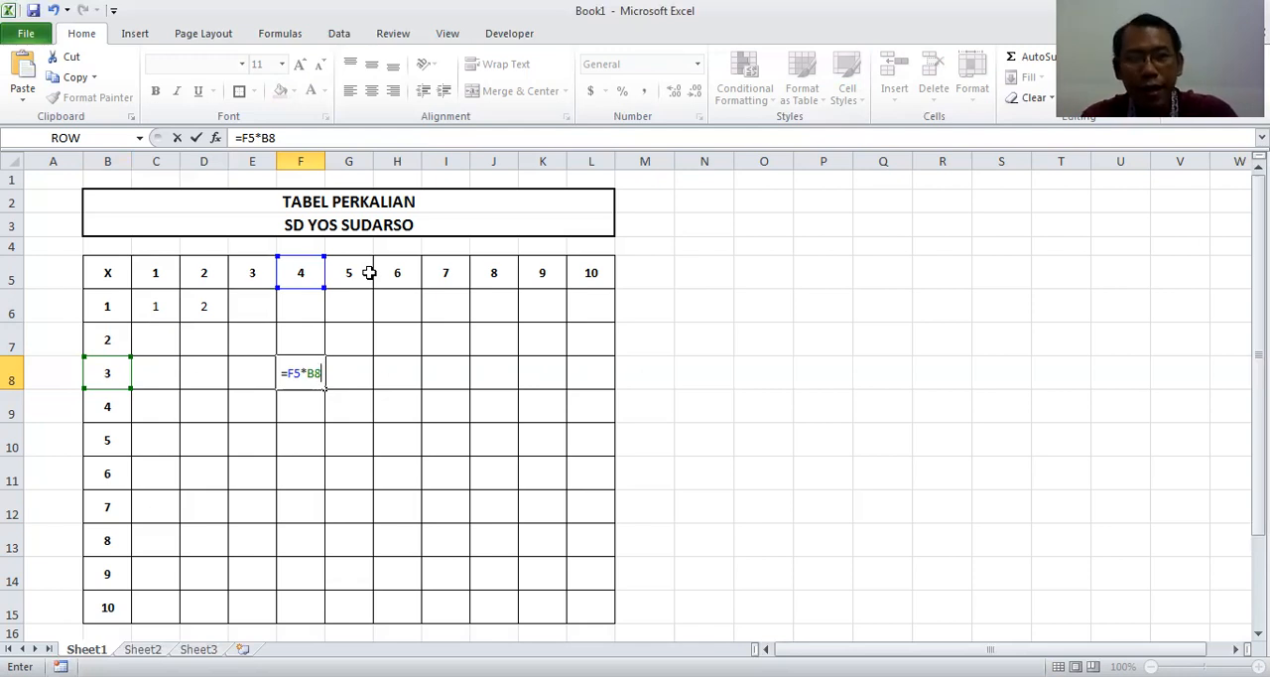
key("Return")
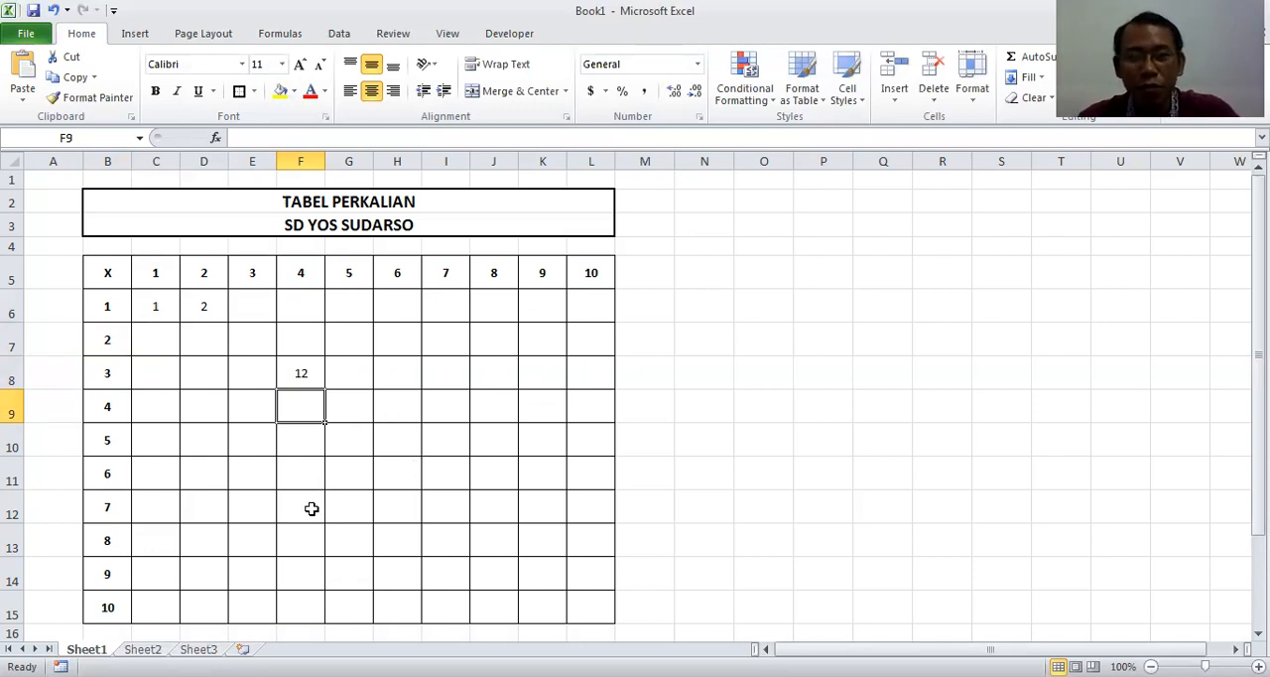
Enter the formula =J5*B14 in cell J14 to multiply column header 8 by row header 9
left_click(392, 465)
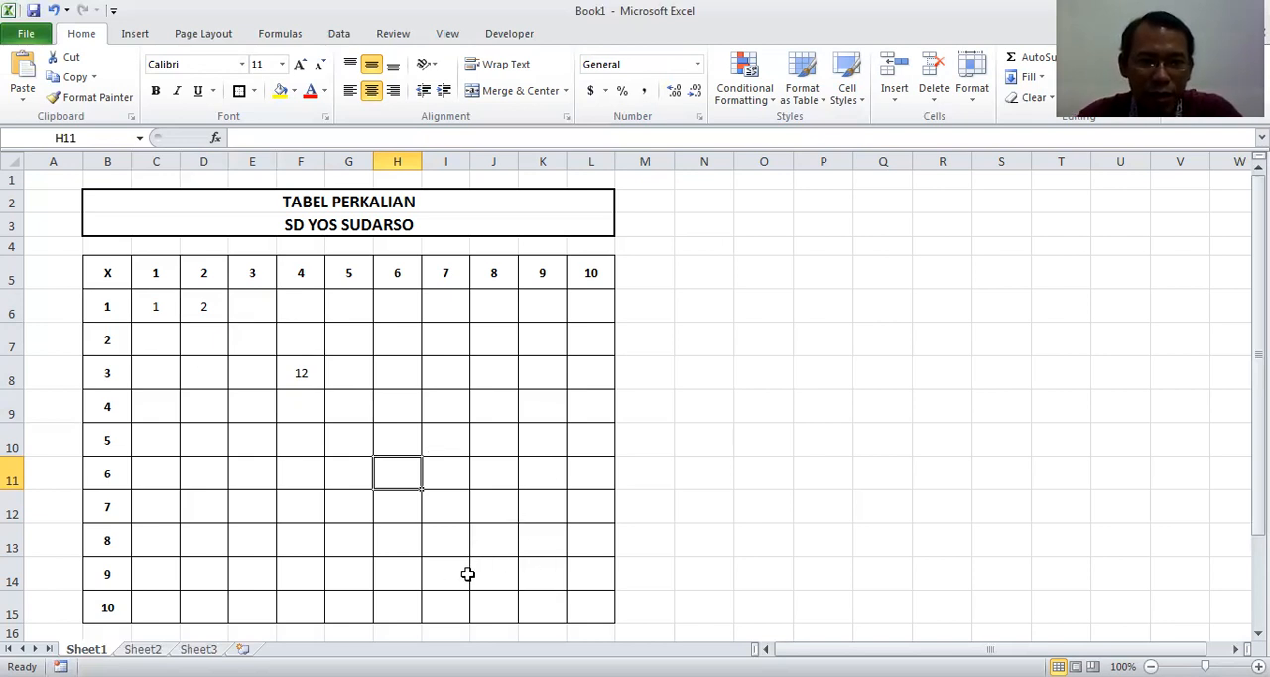
left_click(499, 576)
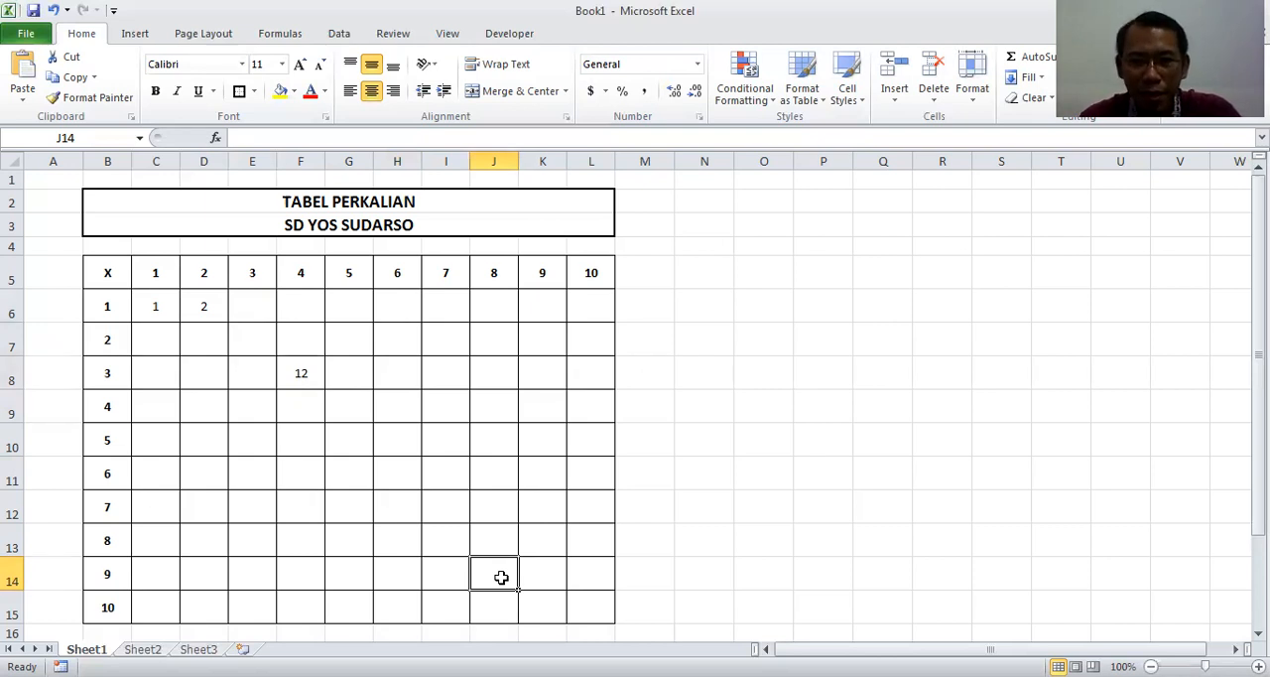
type("=")
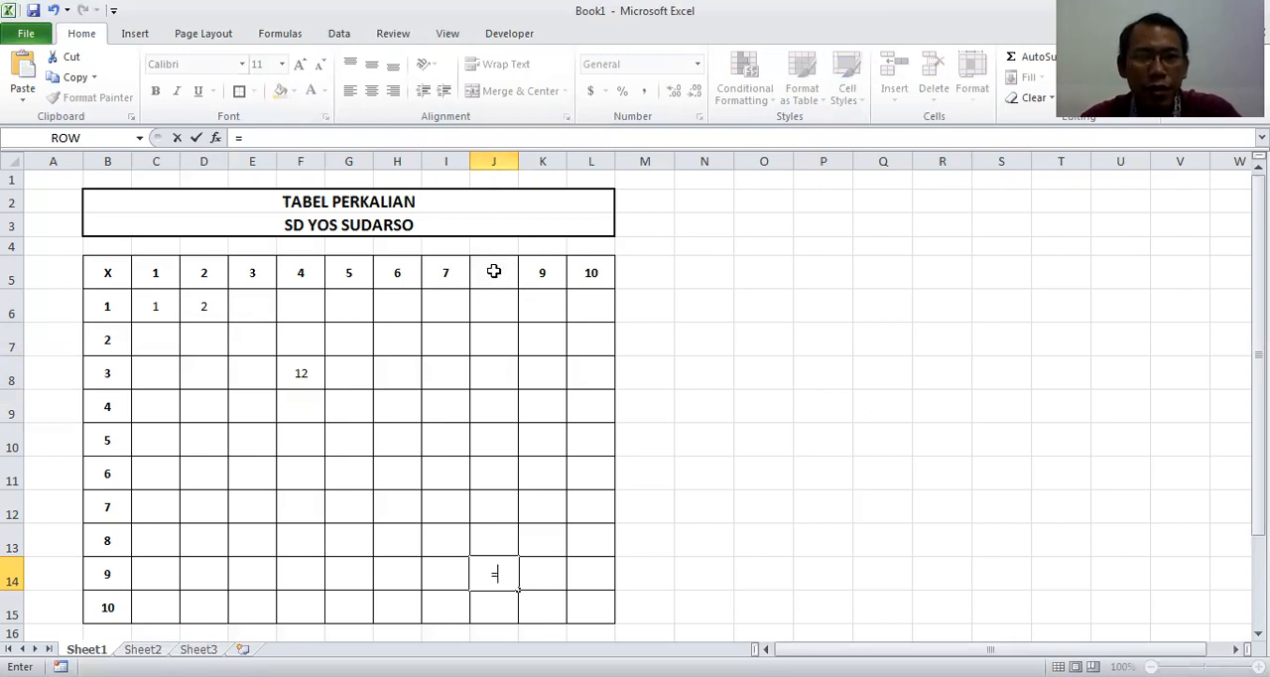
type("5*")
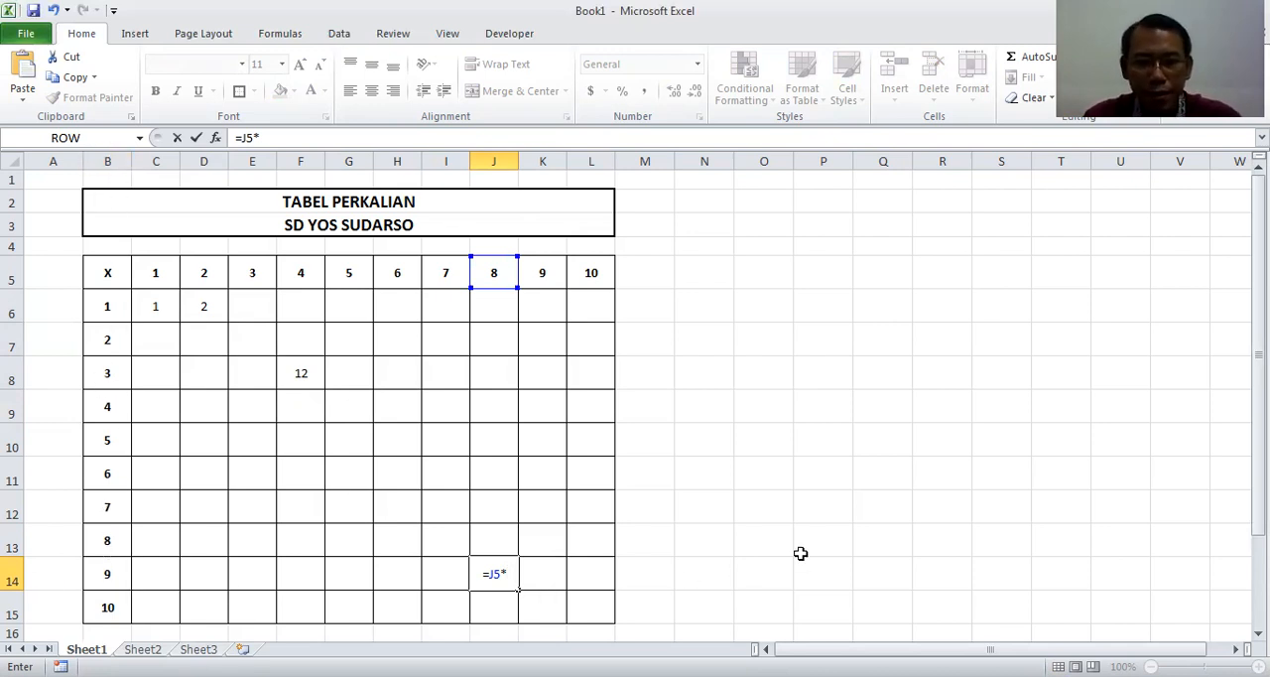
type("B14")
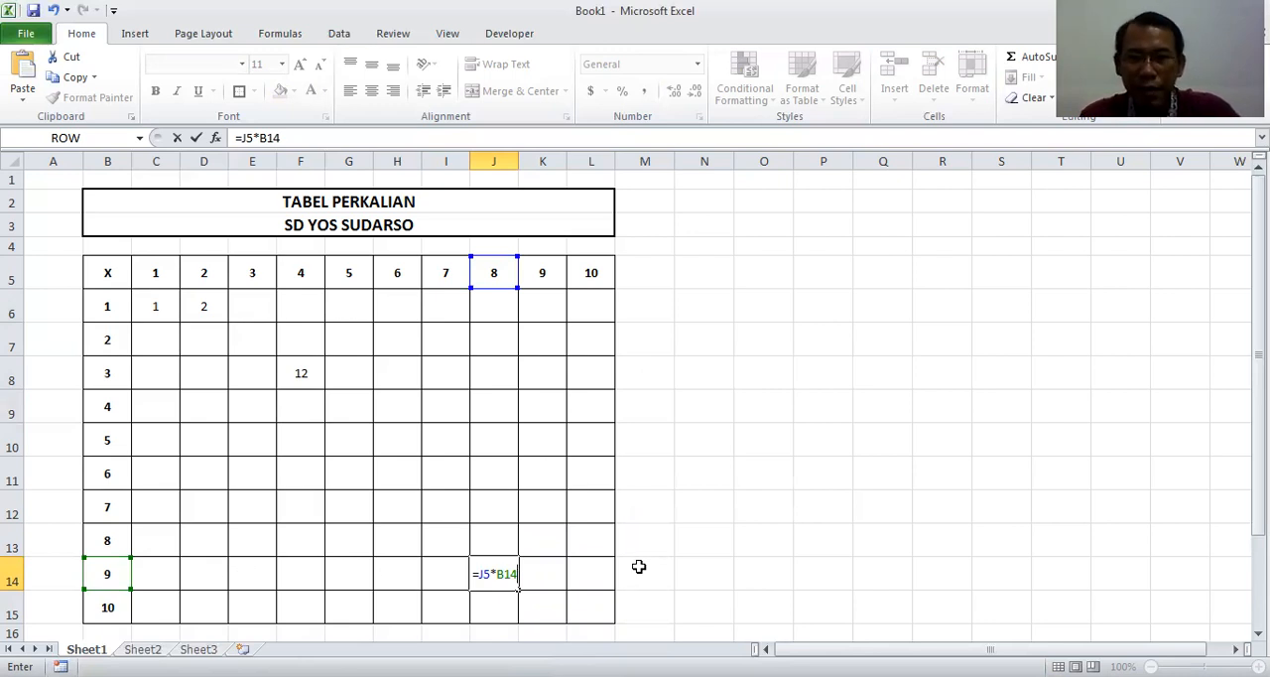
key("Return")
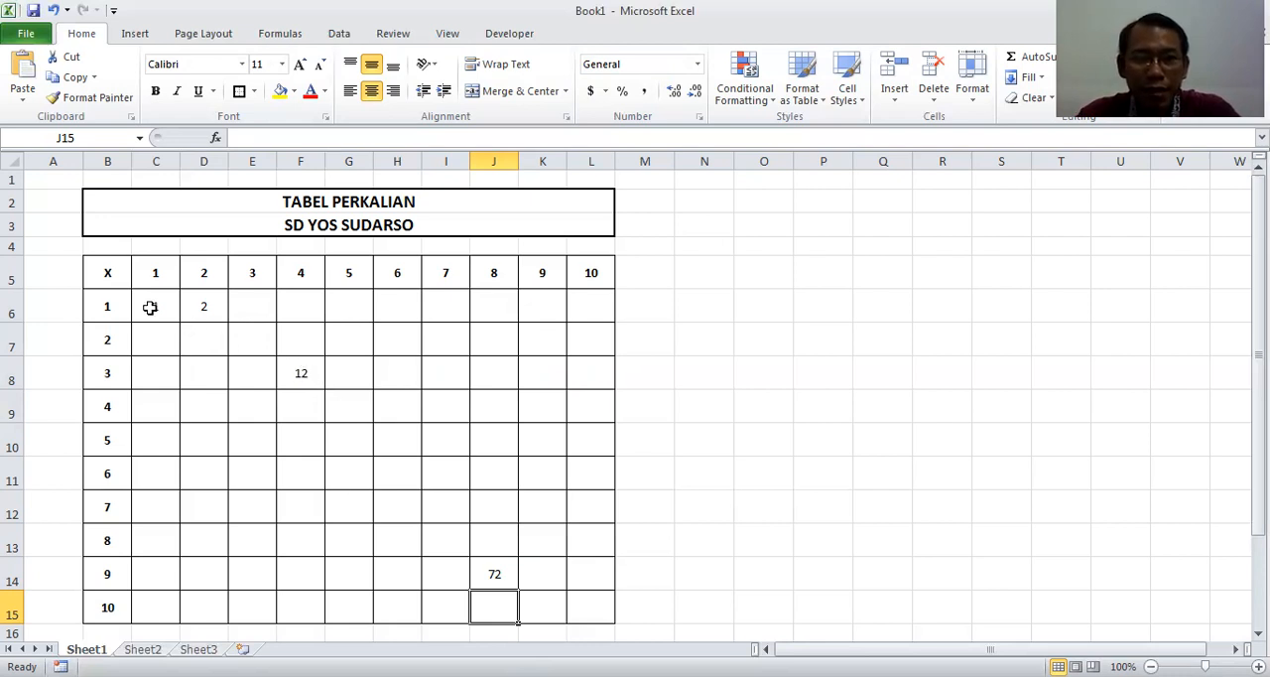
Fill the table's ten diagonal cells, from C6 down to L15, with yellow
mouse_move(150, 304)
left_mouse_down()
mouse_move(328, 425)
mouse_move(248, 334)
mouse_move(162, 297)
mouse_move(151, 306)
left_mouse_up()
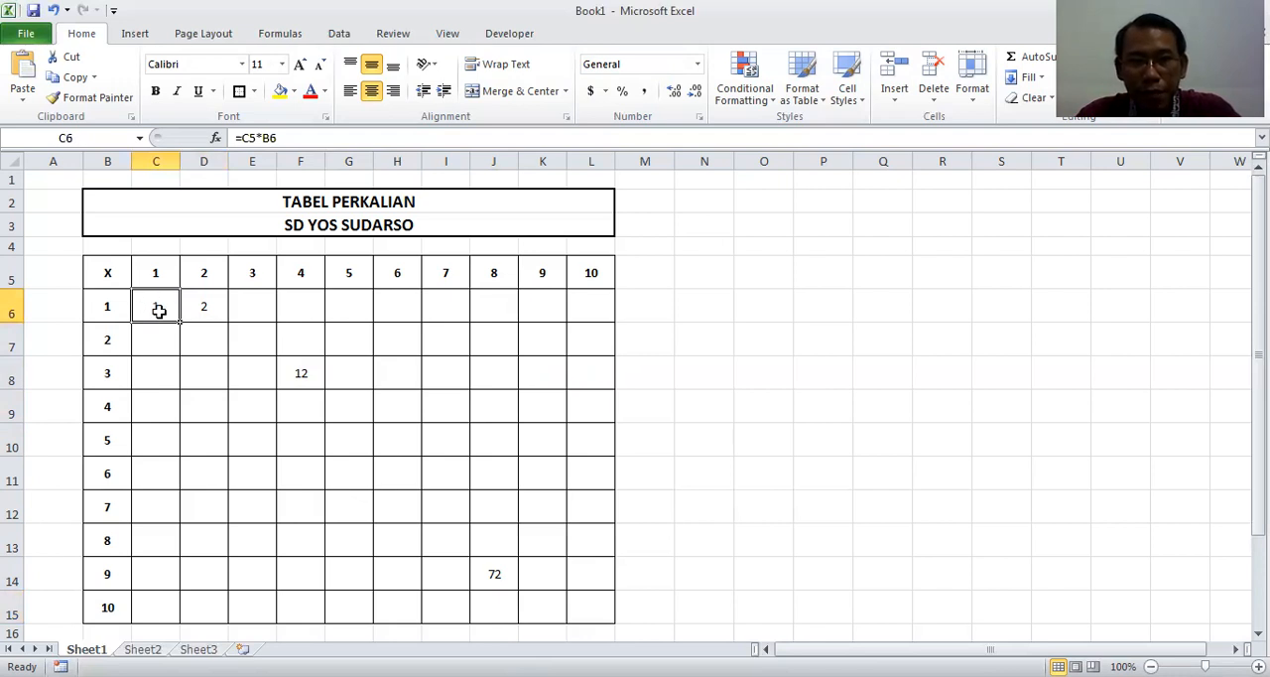
left_click(280, 92)
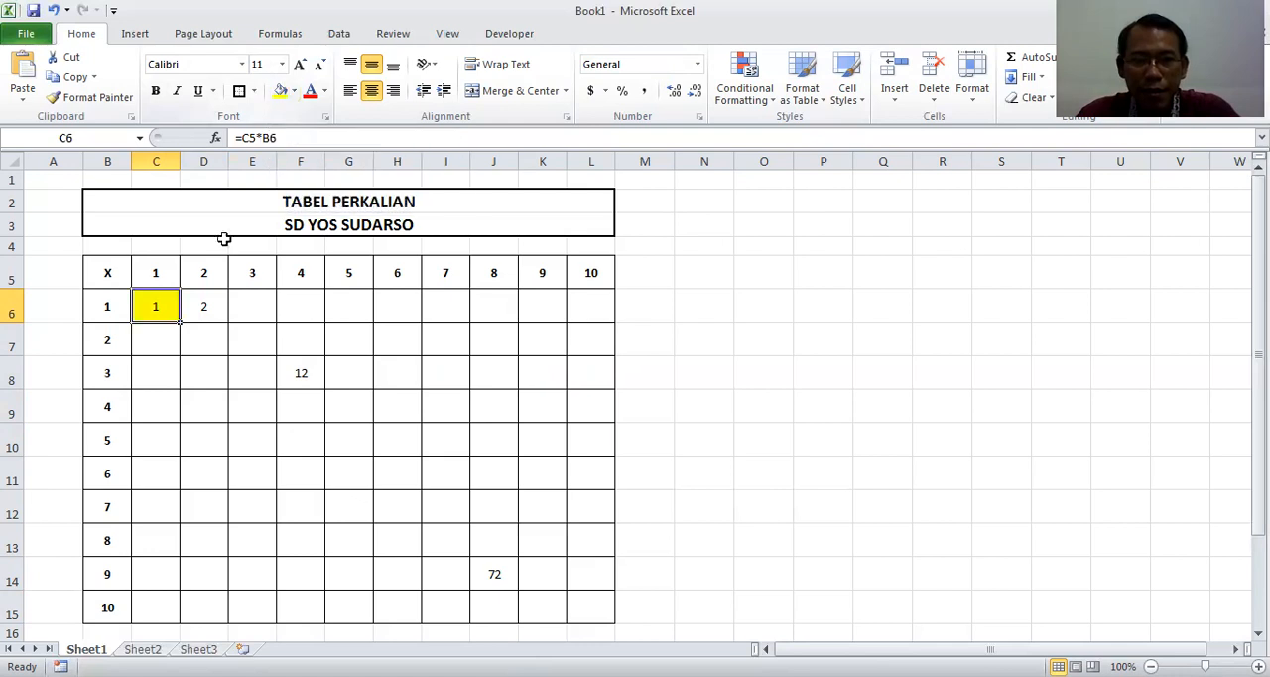
left_click(207, 340)
left_click(280, 92)
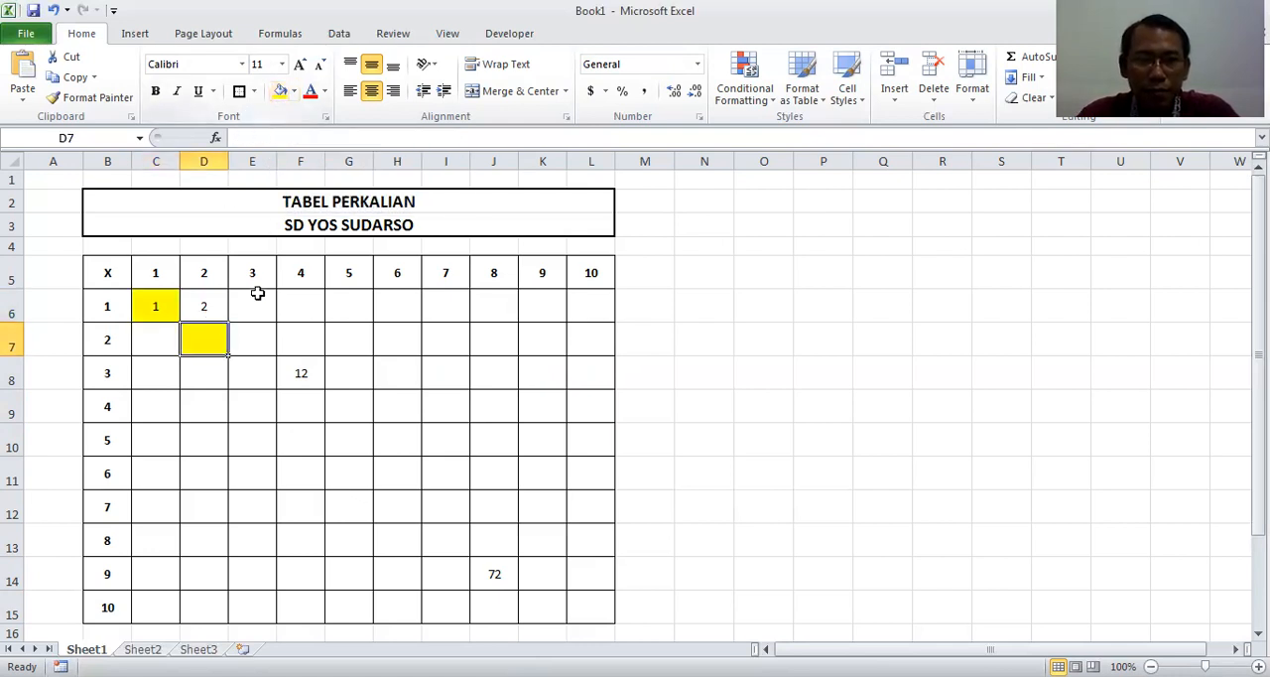
left_click(263, 372)
left_click(281, 92)
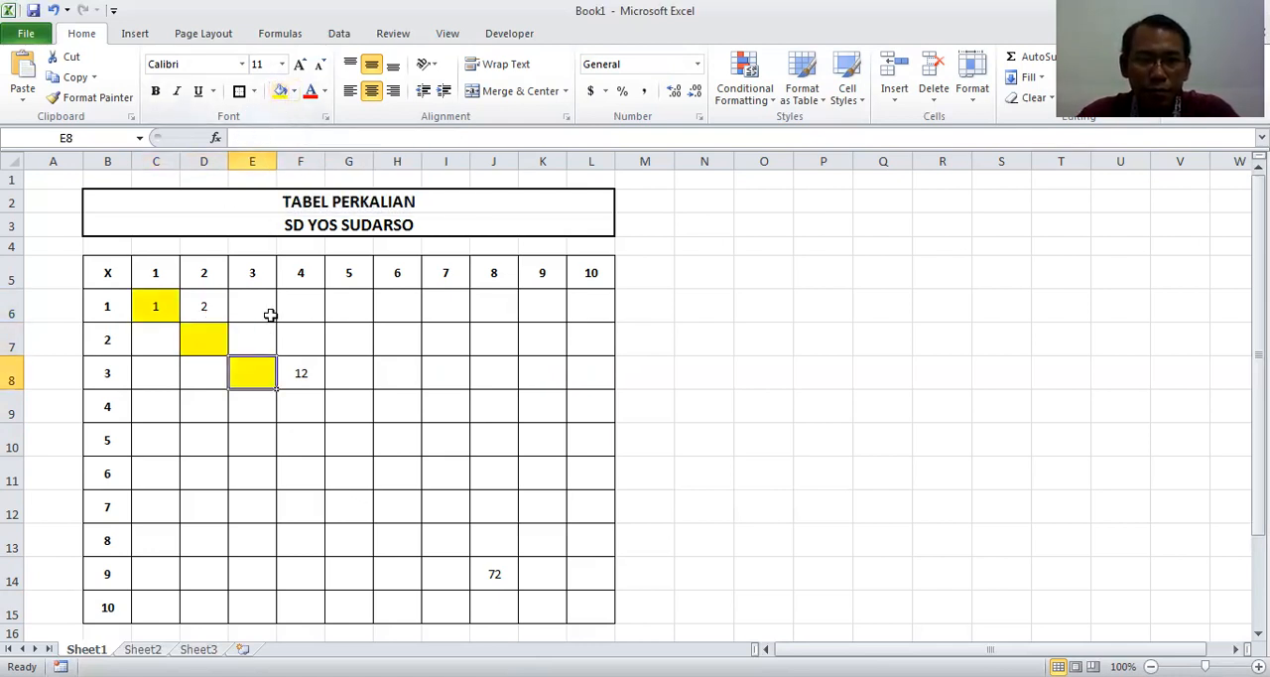
left_click(298, 406)
left_click(281, 93)
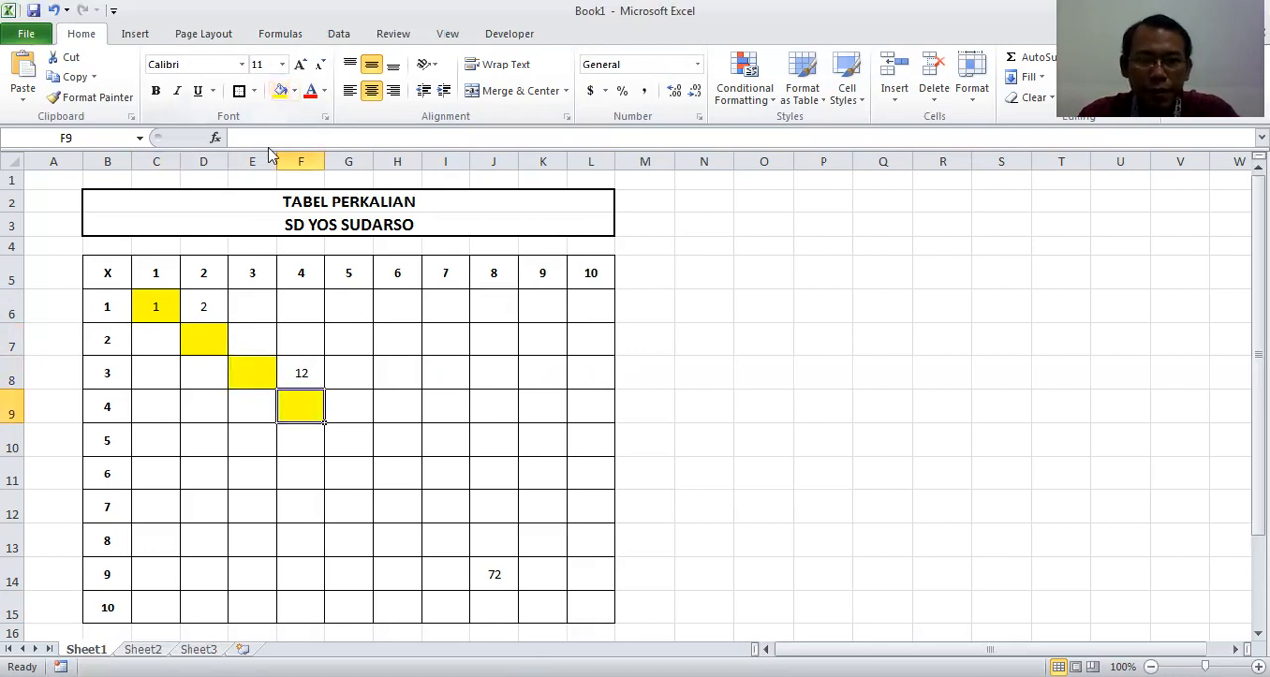
left_click(348, 448)
left_click(281, 93)
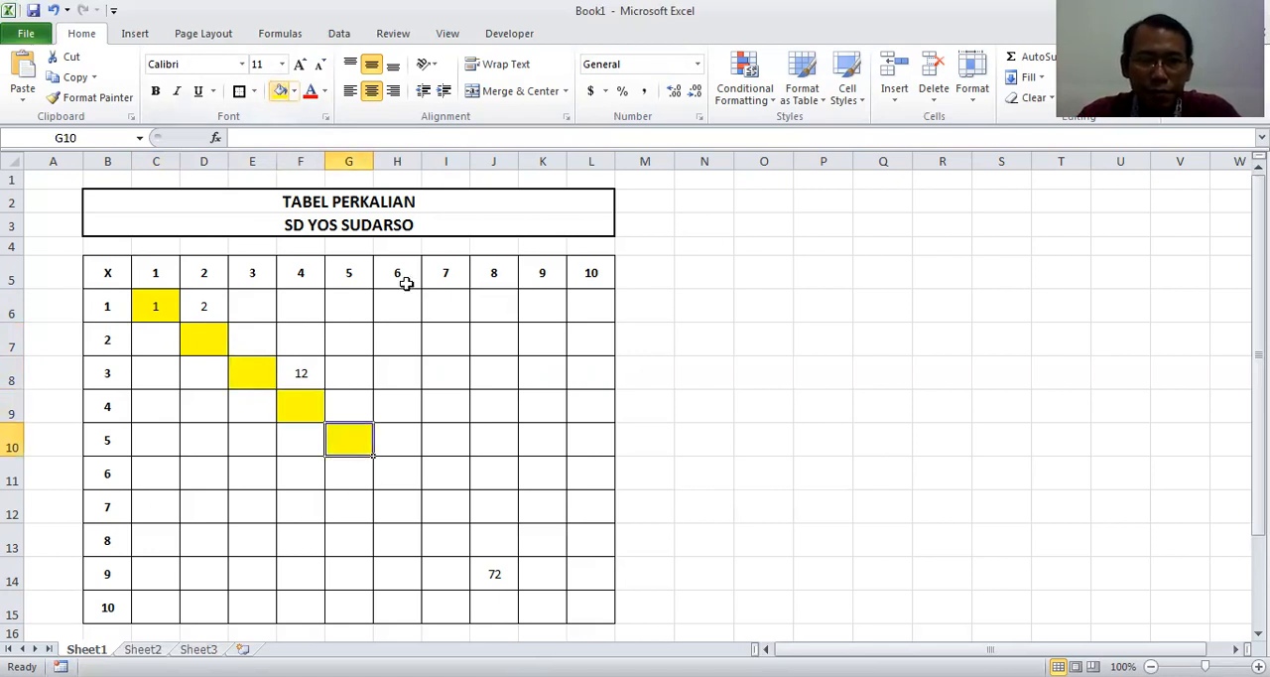
left_click(402, 468)
left_click(280, 93)
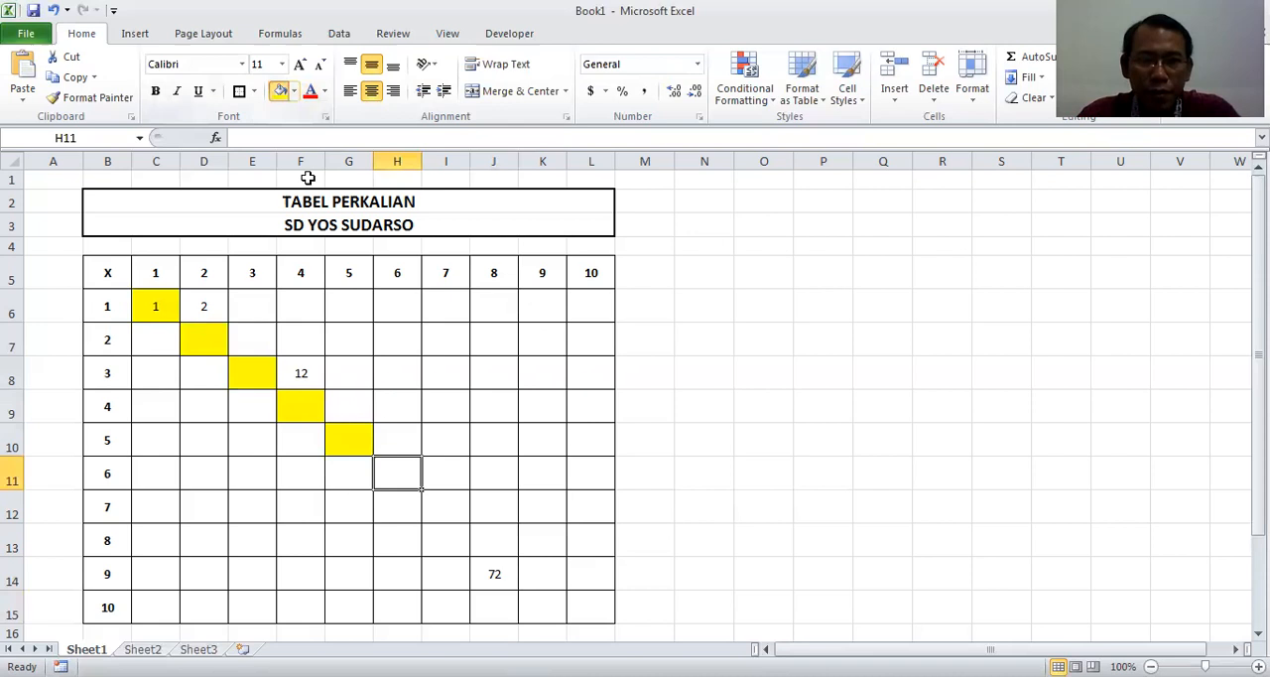
left_click(442, 508)
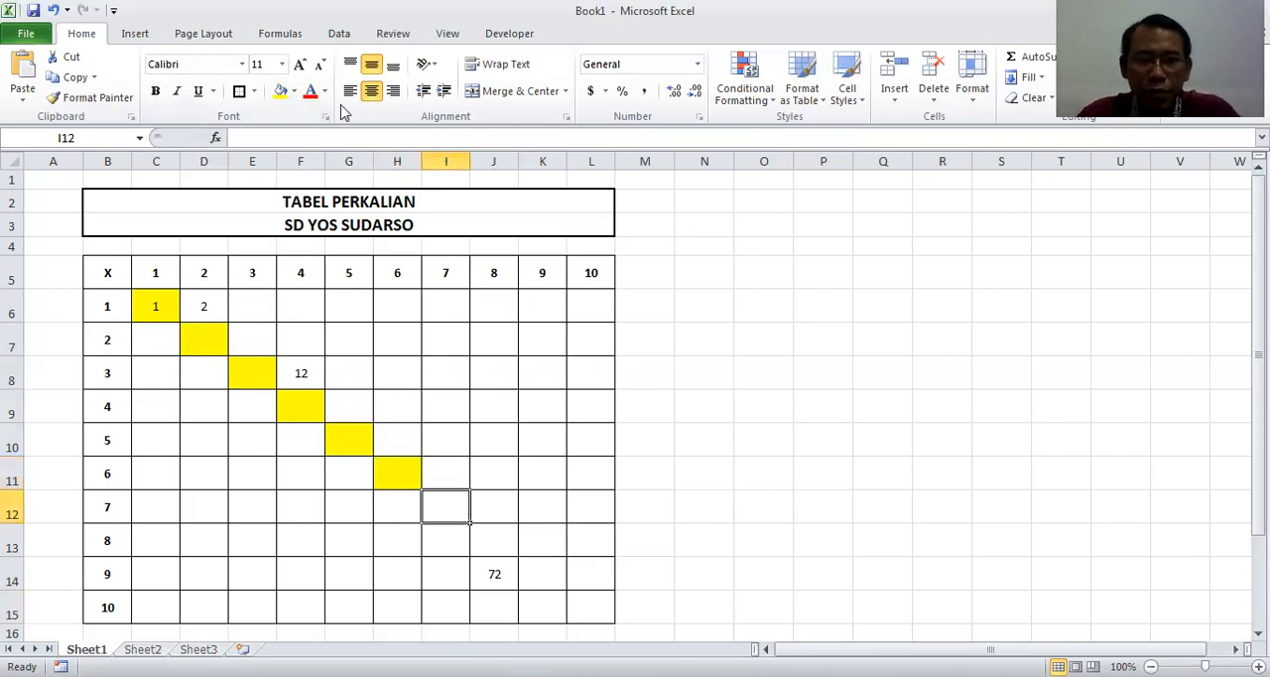
left_click(281, 92)
left_click(495, 547)
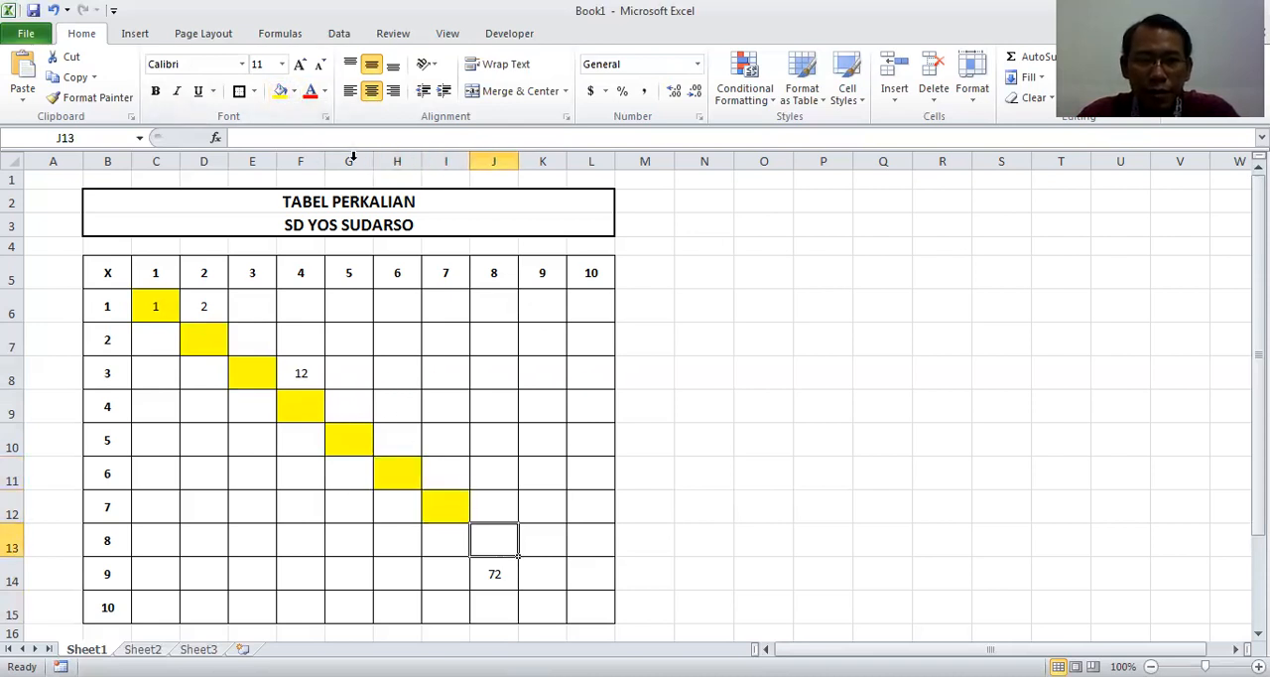
left_click(281, 93)
left_click(538, 573)
left_click(282, 94)
left_click(593, 603)
left_click(281, 93)
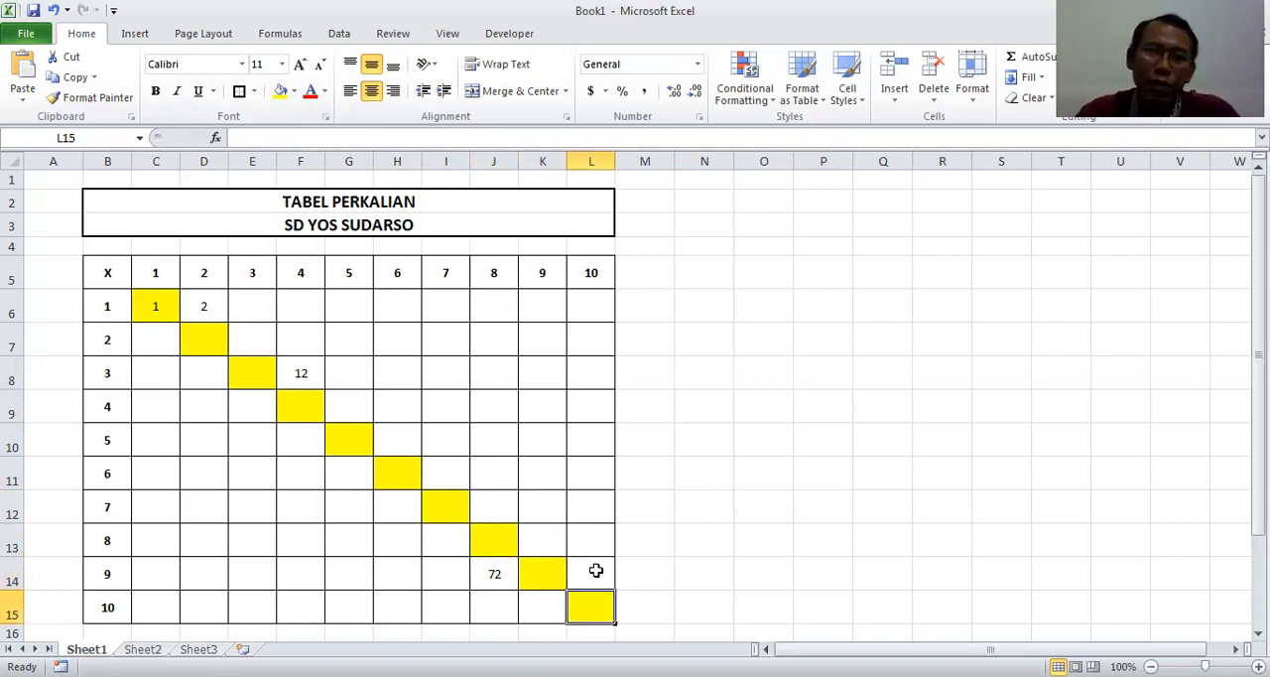
Replace the formula in C6 with the literal text '=CS*B6 and enter '= as text in D7
left_click(164, 305)
key("Delete")
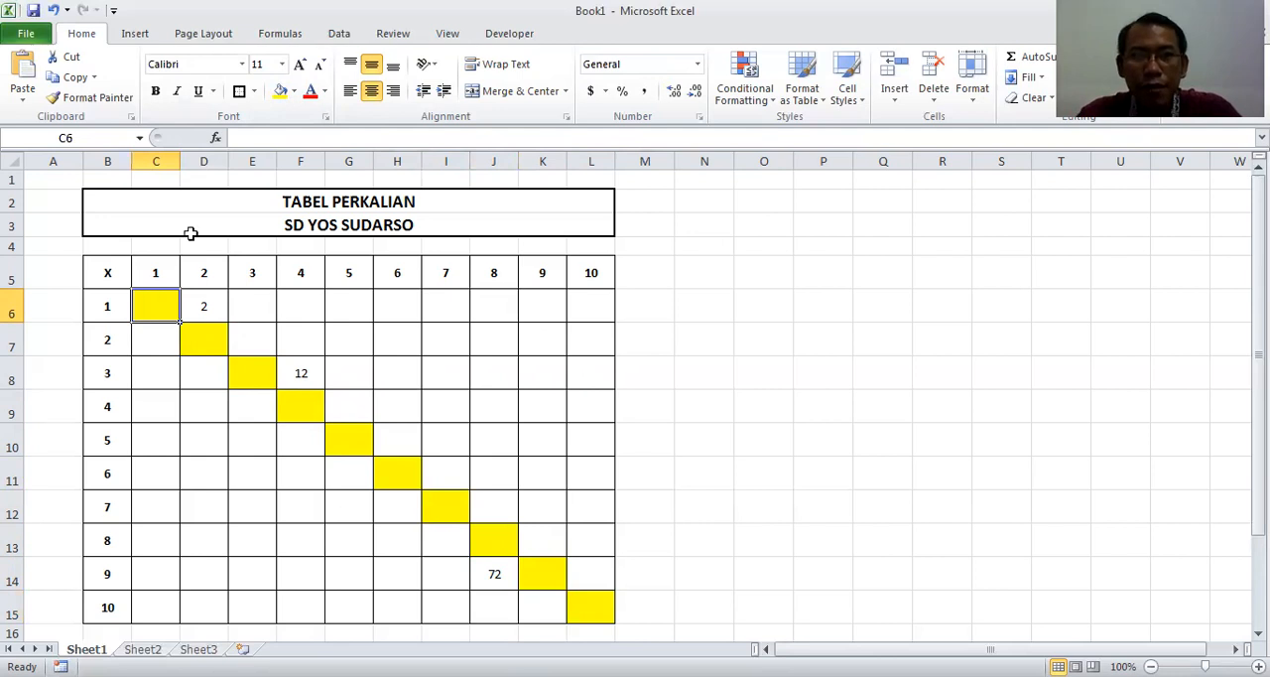
left_click(247, 139)
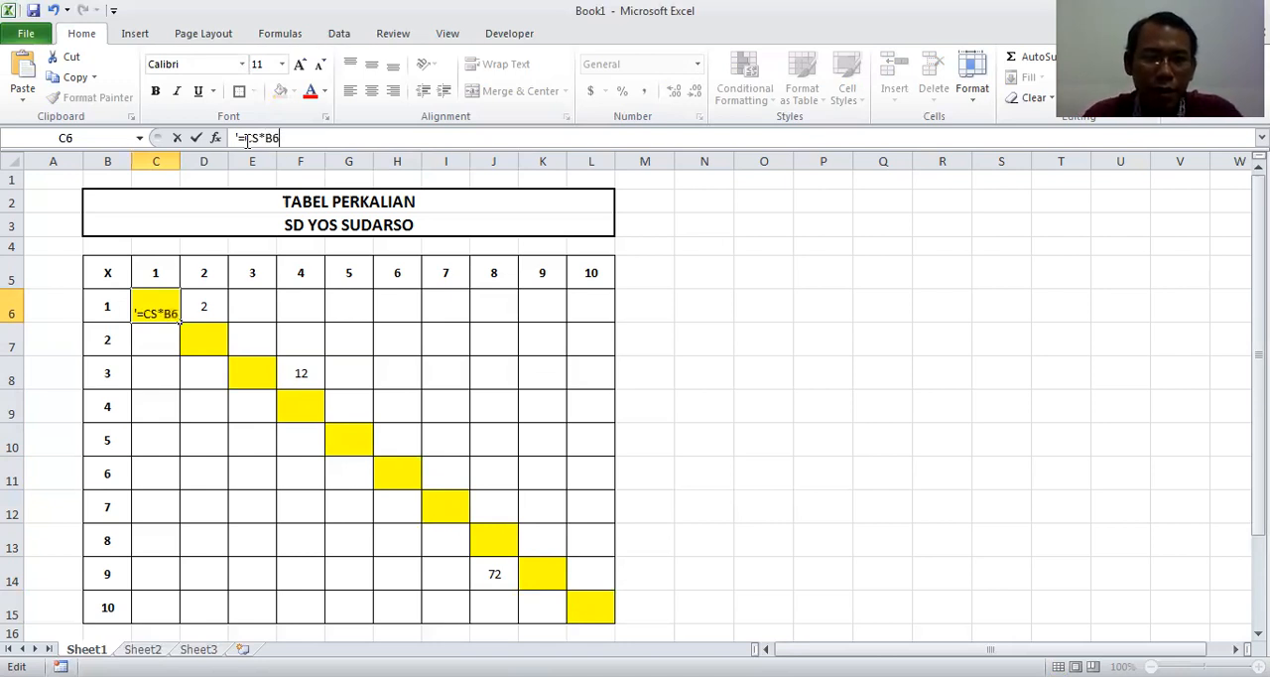
key("Return")
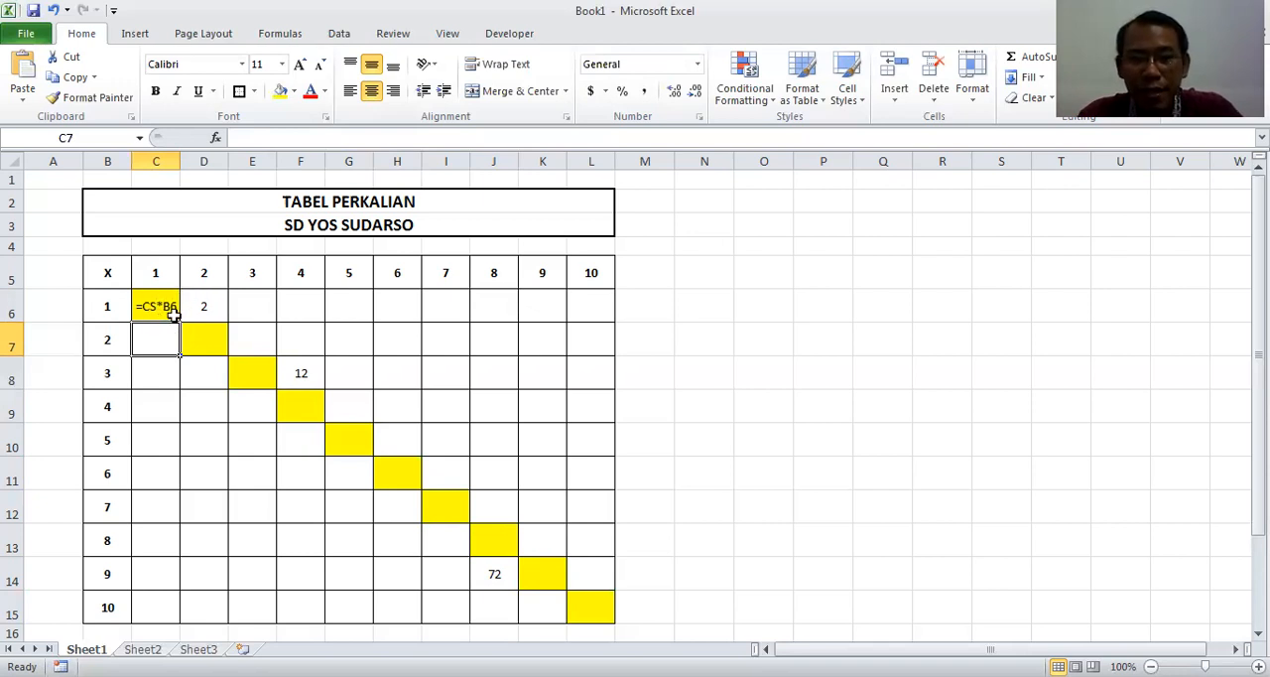
left_click(149, 306)
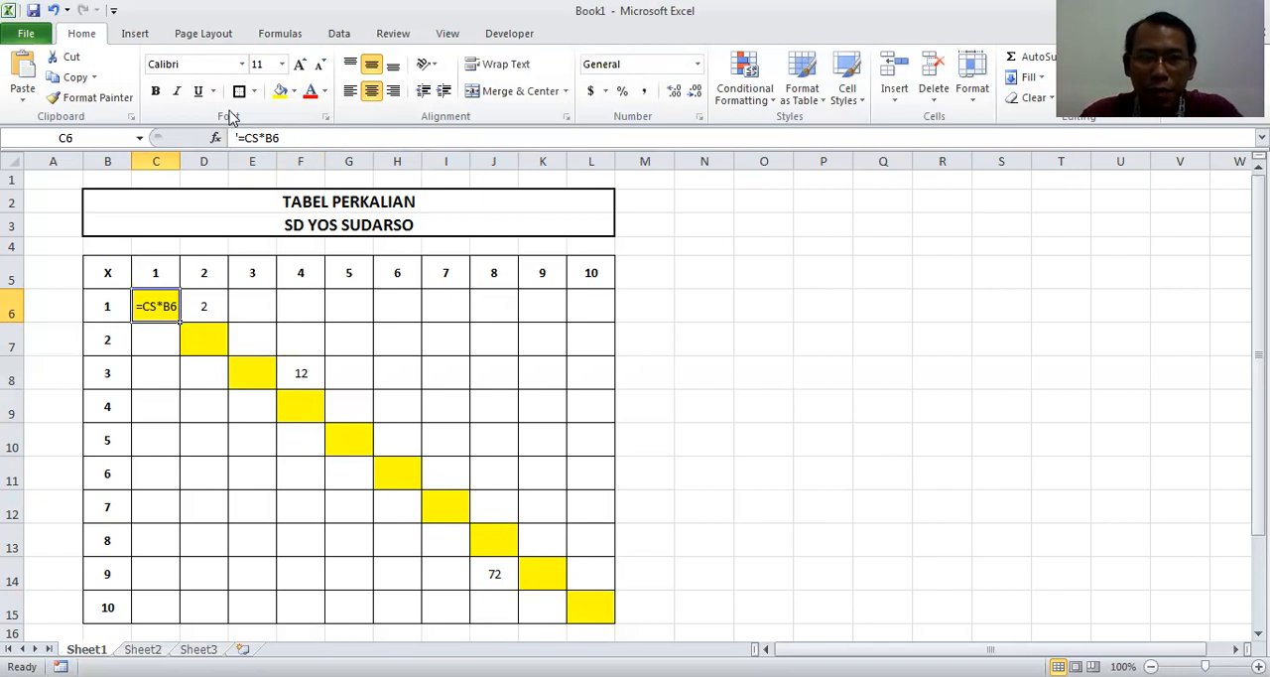
left_click(207, 340)
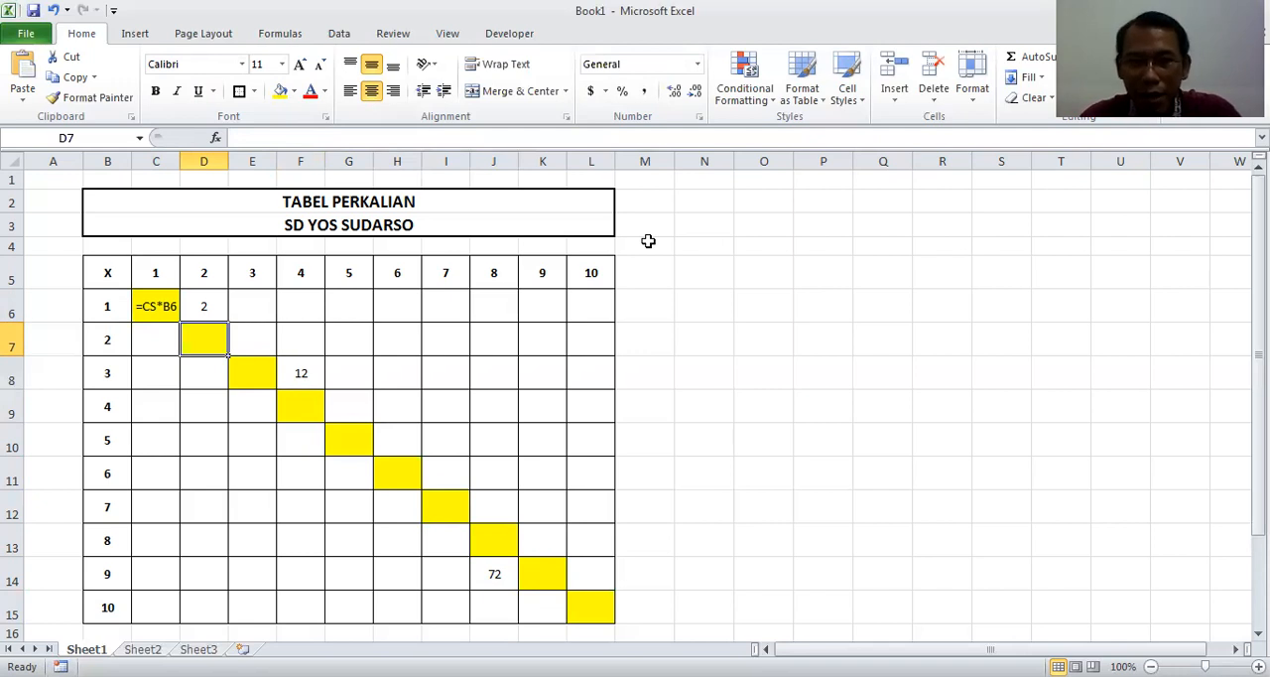
type("'=")
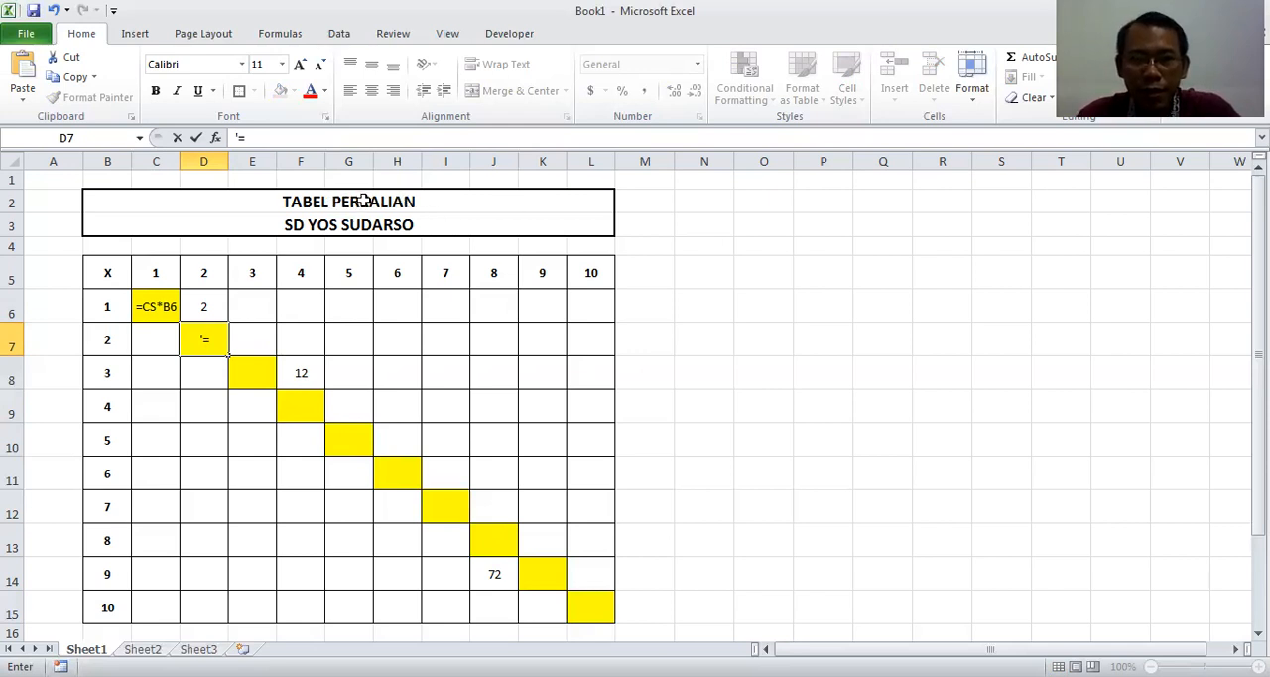
Fill the two title rows, B2:L3, with the standard light blue colour
left_click_drag(363, 200, 369, 222)
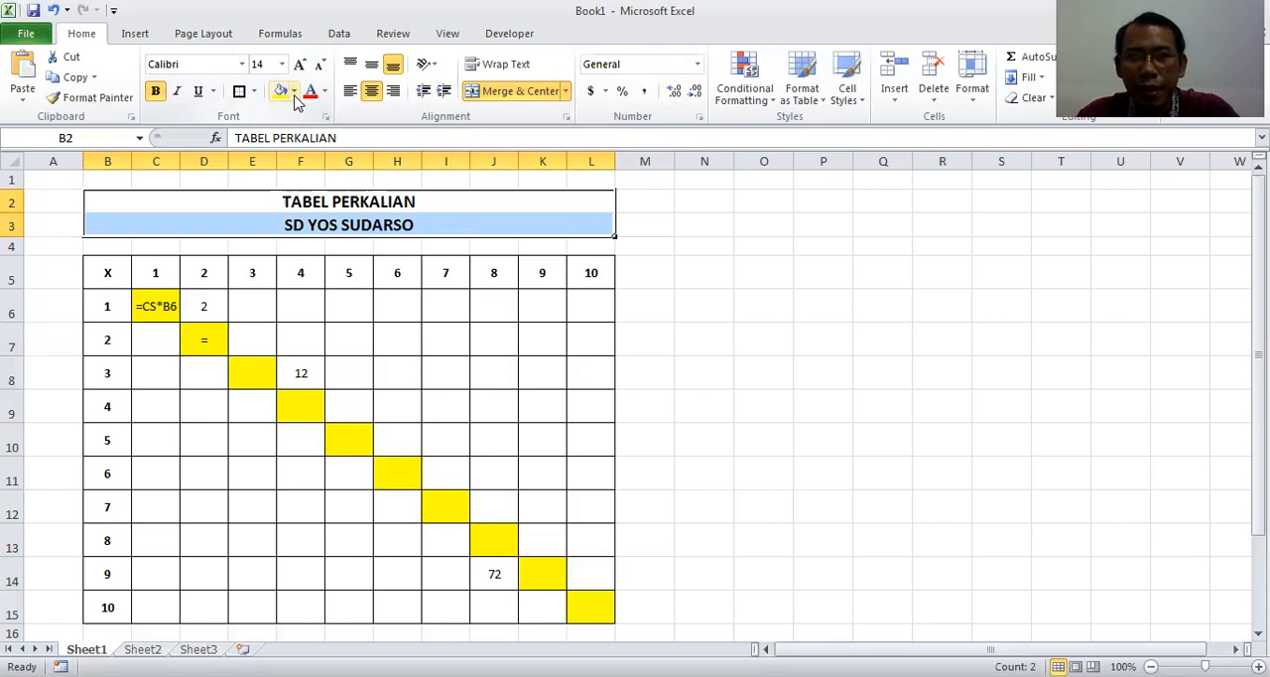
left_click(295, 94)
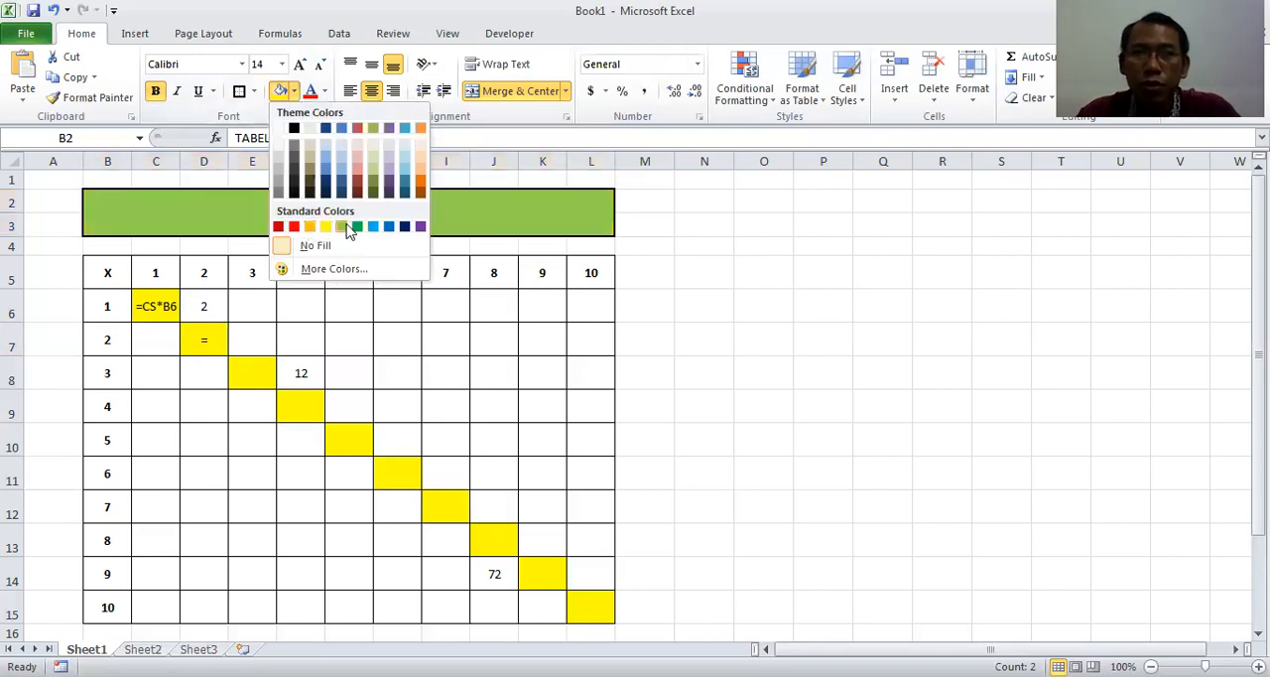
left_click(374, 227)
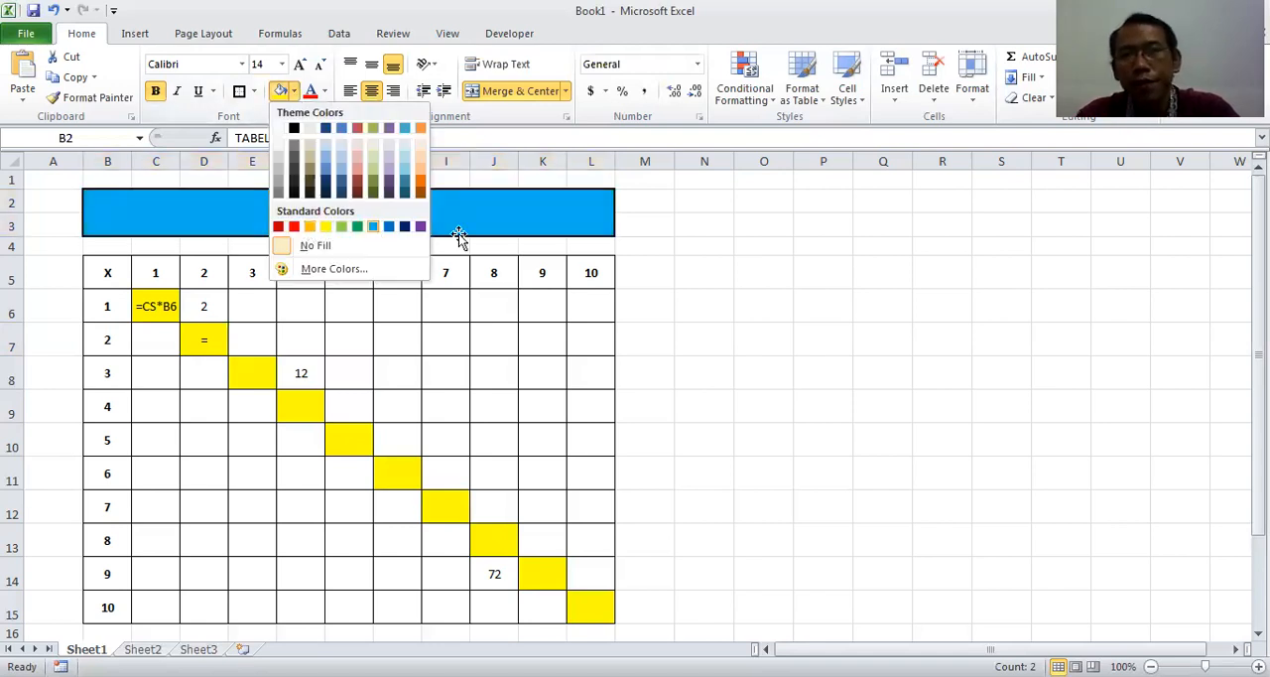
Fill the row header column, B5:B15, with the standard purple colour
left_click_drag(106, 272, 105, 606)
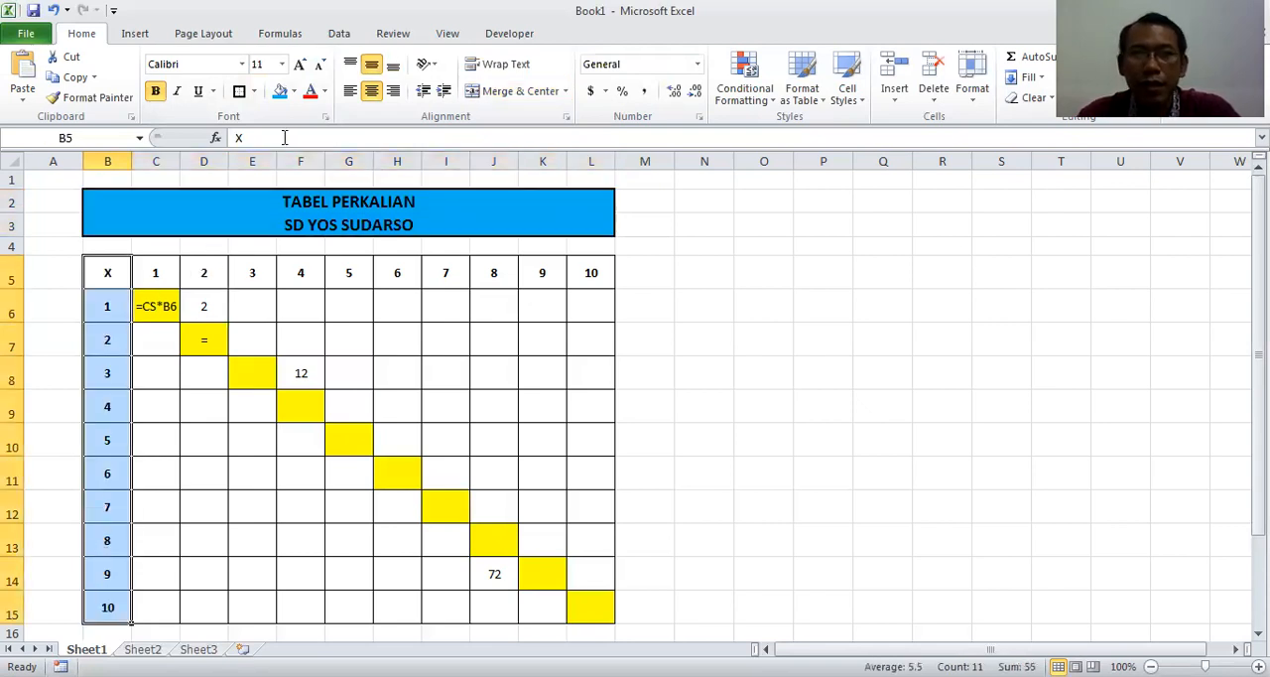
left_click(294, 91)
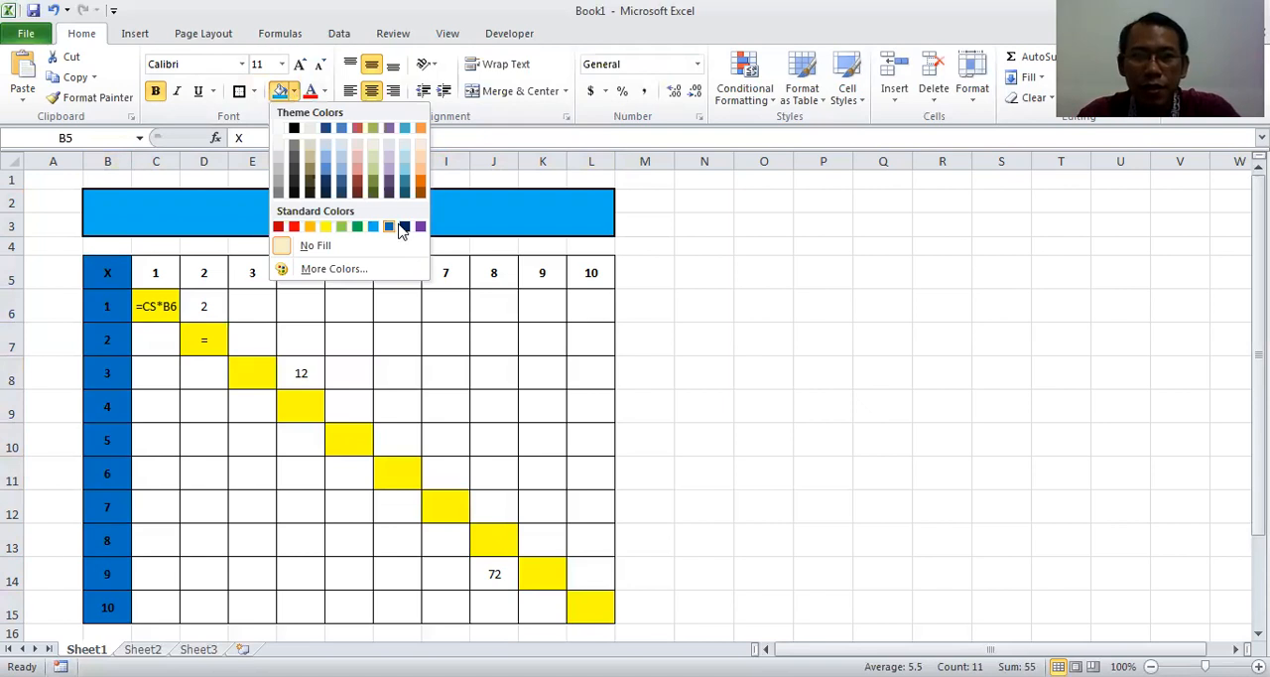
left_click(422, 227)
Fill the column headers 1 to 10, C5:L5, with a light red theme colour
left_click_drag(162, 274, 575, 274)
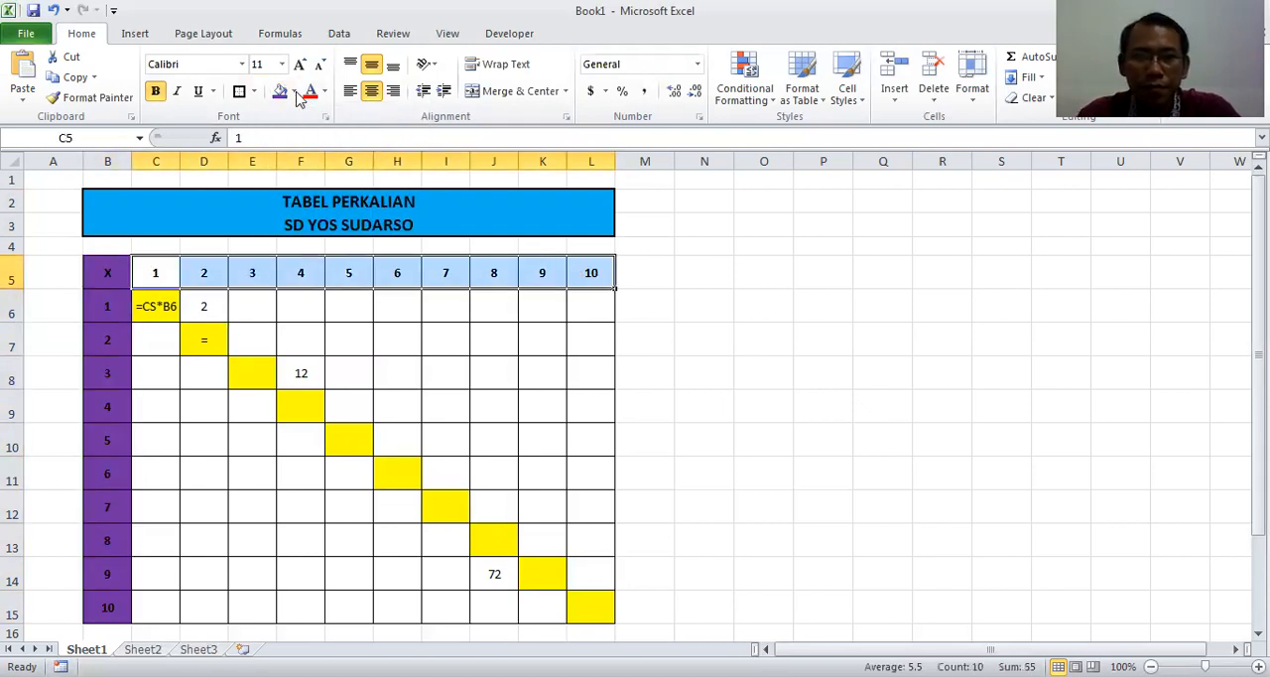
left_click(294, 91)
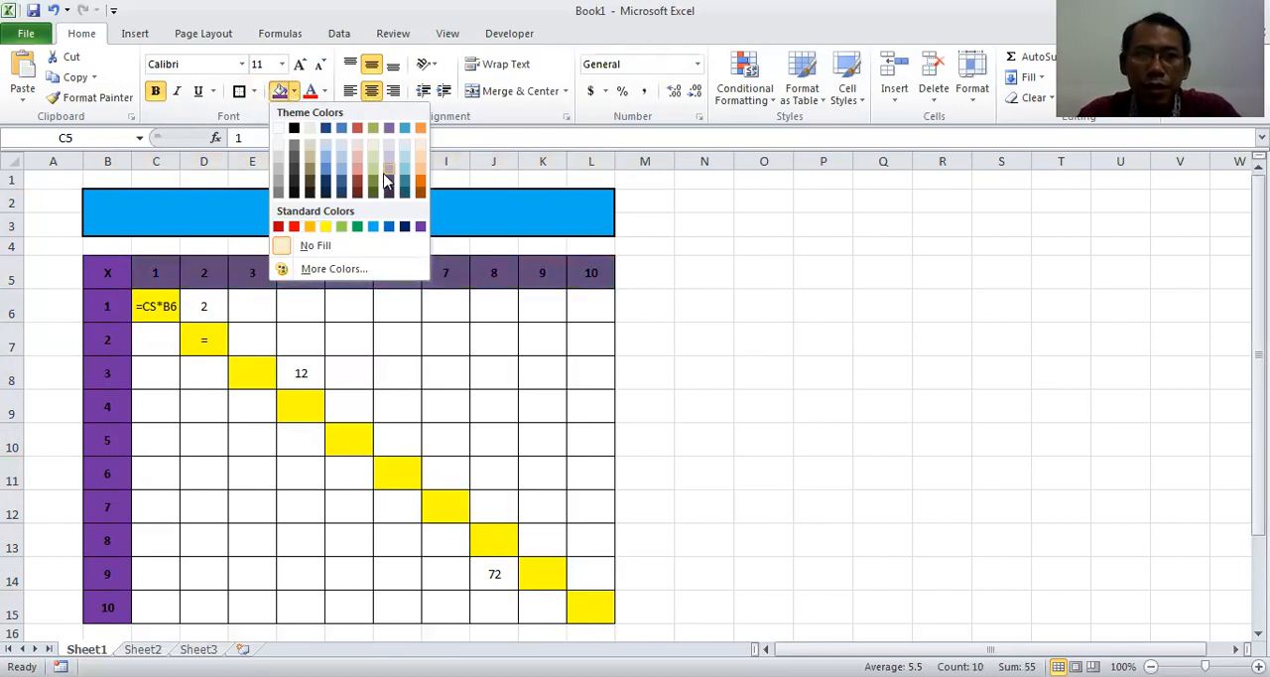
left_click(357, 175)
Fill the corner header cell B5, containing X, with the standard orange colour
left_click(111, 276)
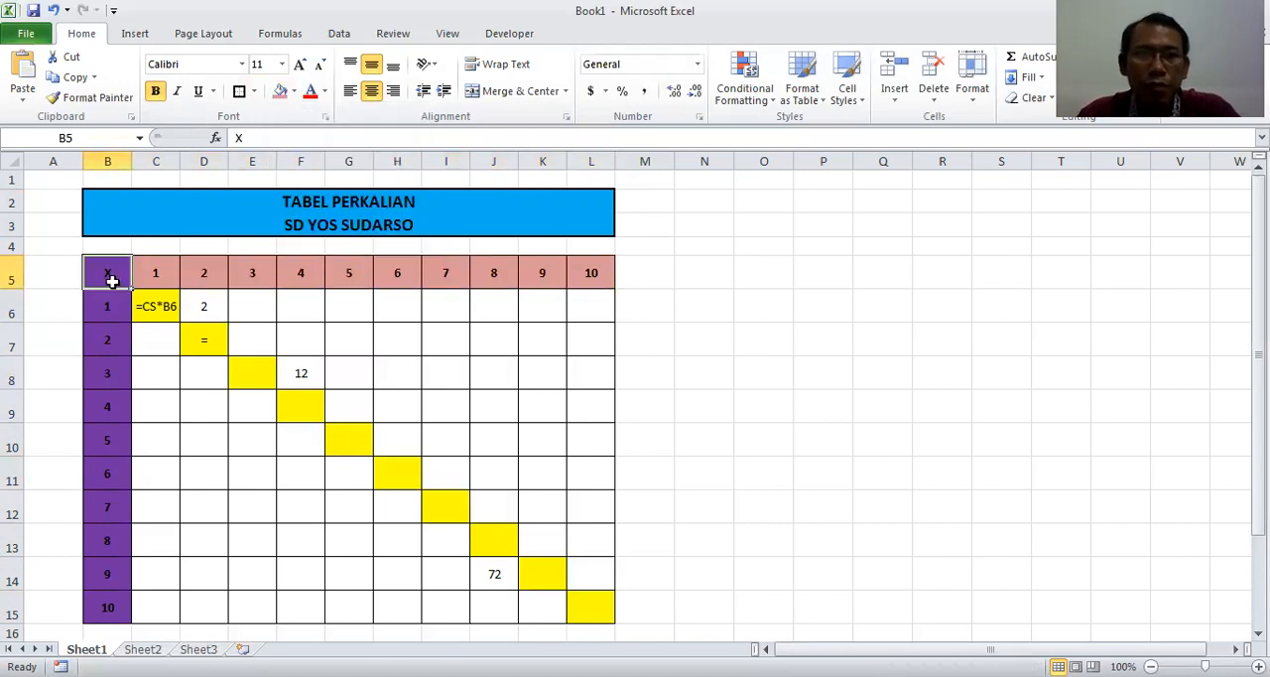
left_click(293, 95)
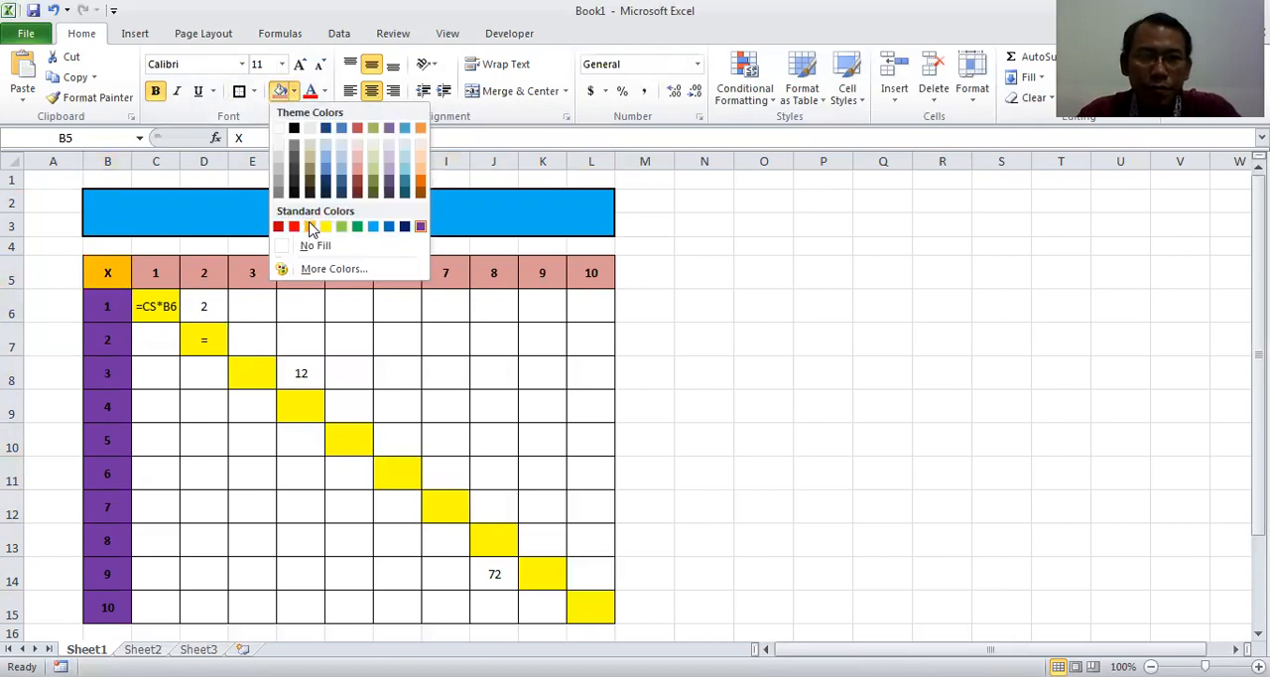
left_click(462, 368)
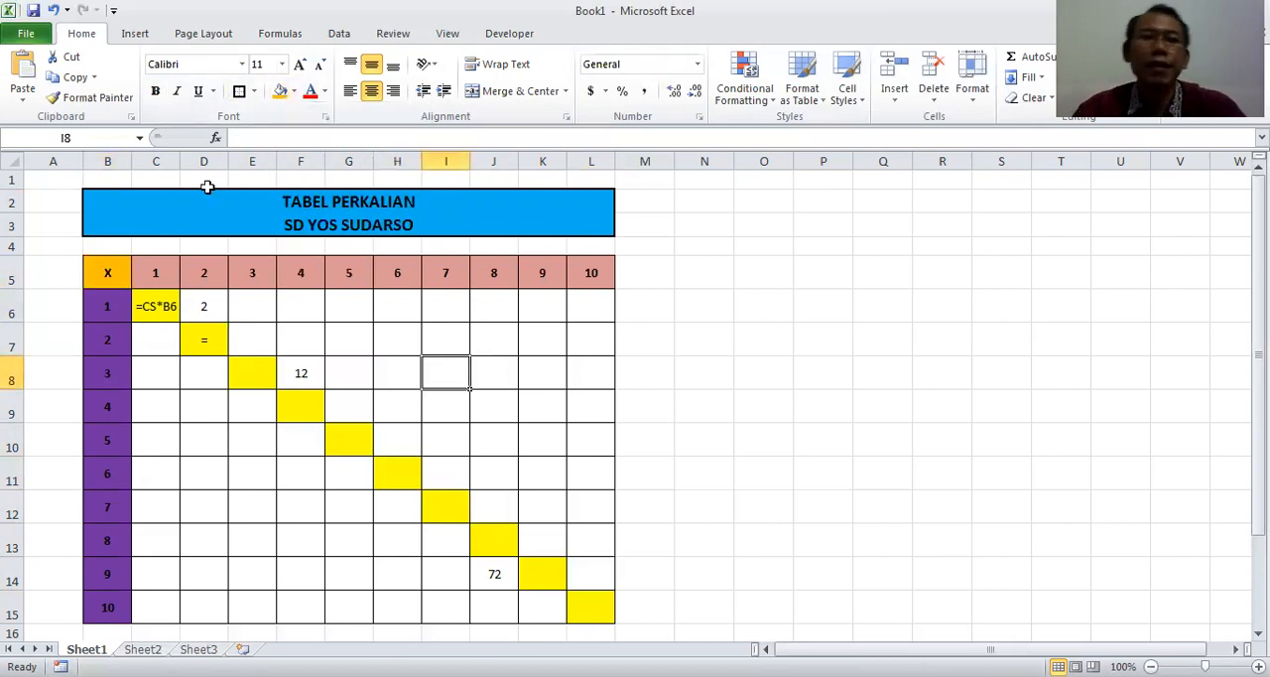
Fill the corner header cell B5 with a dark tan theme colour
left_click(116, 286)
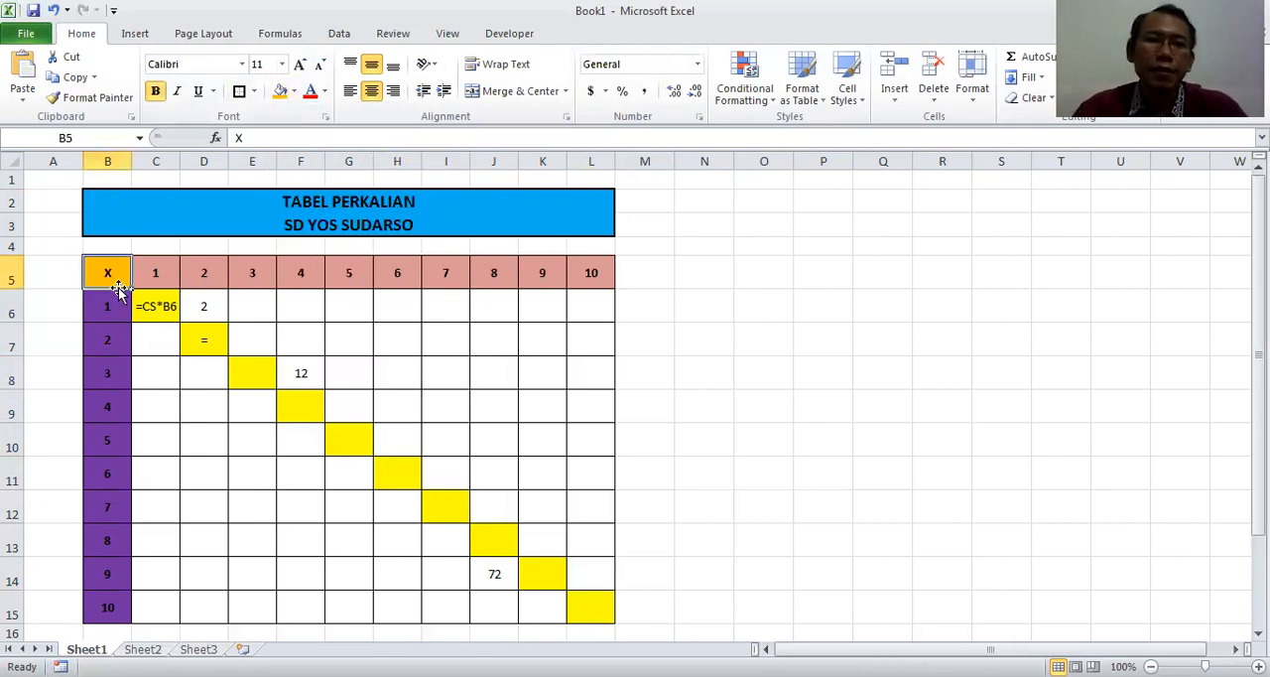
left_click(293, 91)
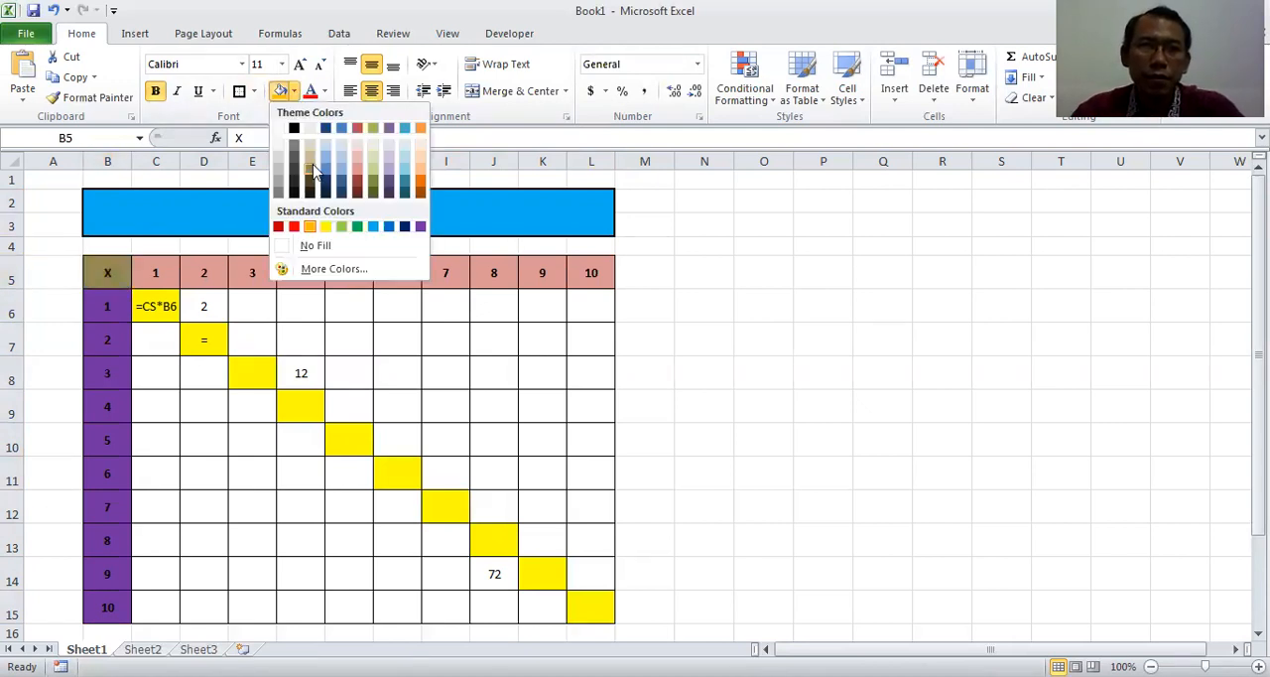
left_click(463, 373)
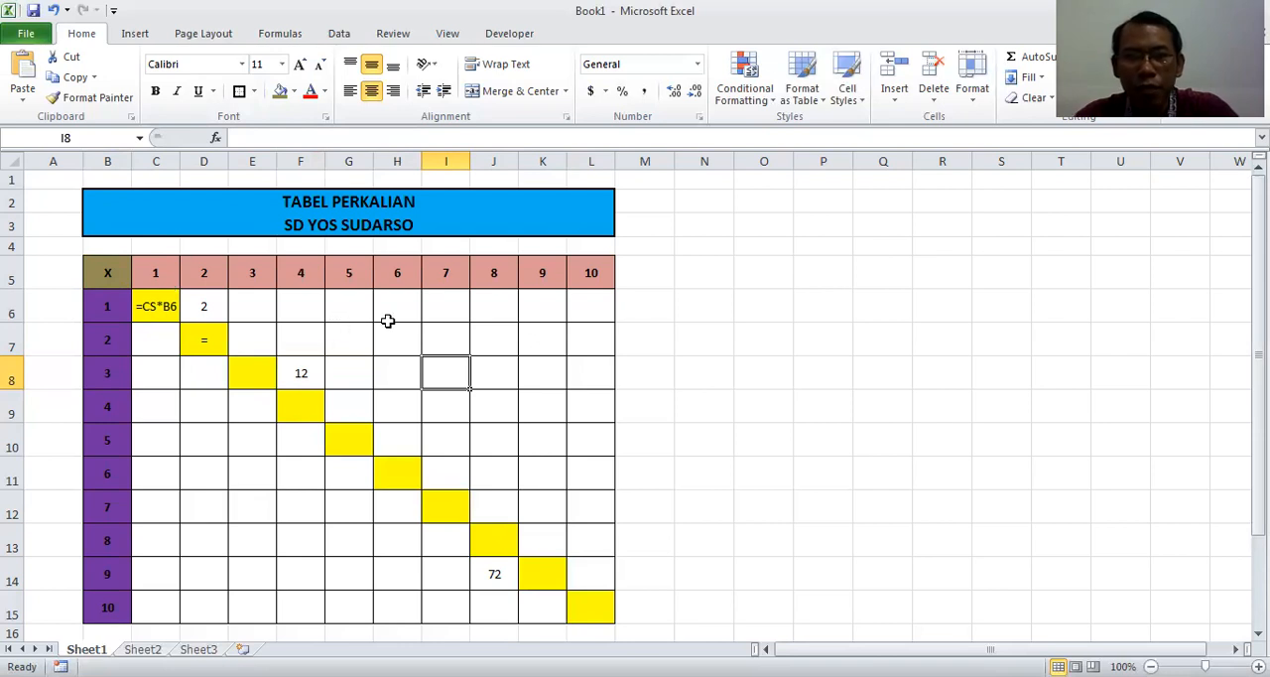
Try the direct number formula =7*2 in I7 and clear the cell again
left_click(440, 338)
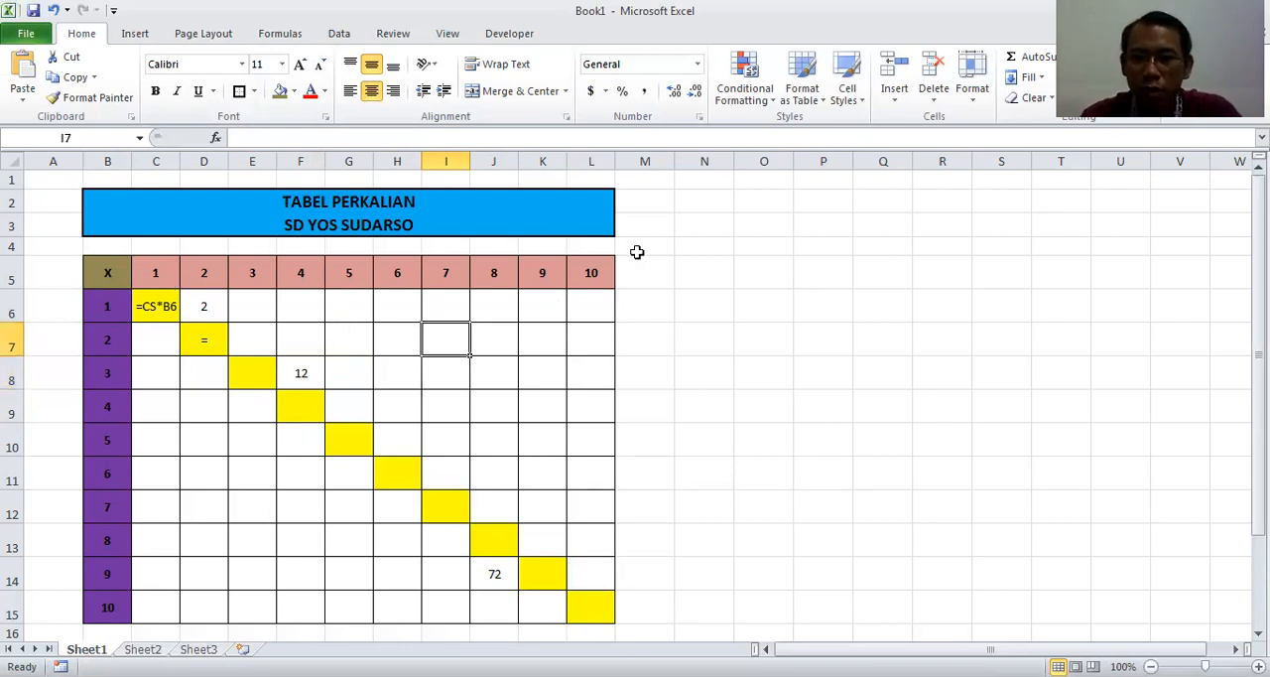
type("=")
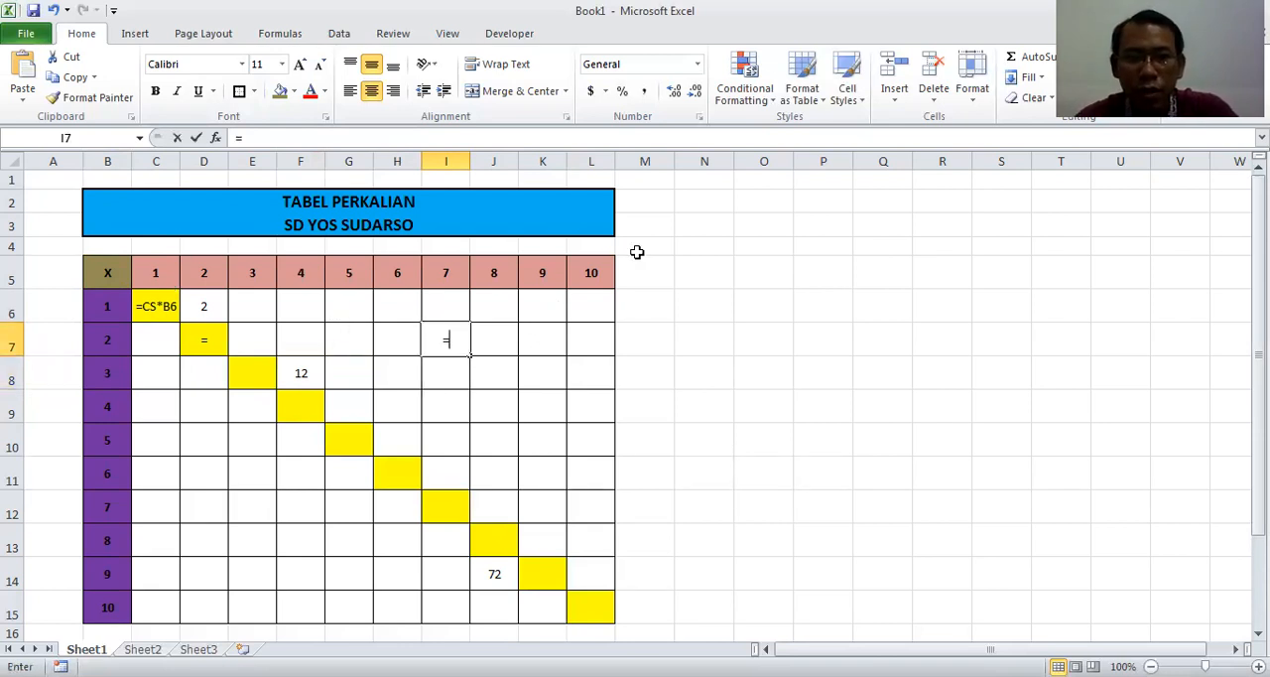
type("7")
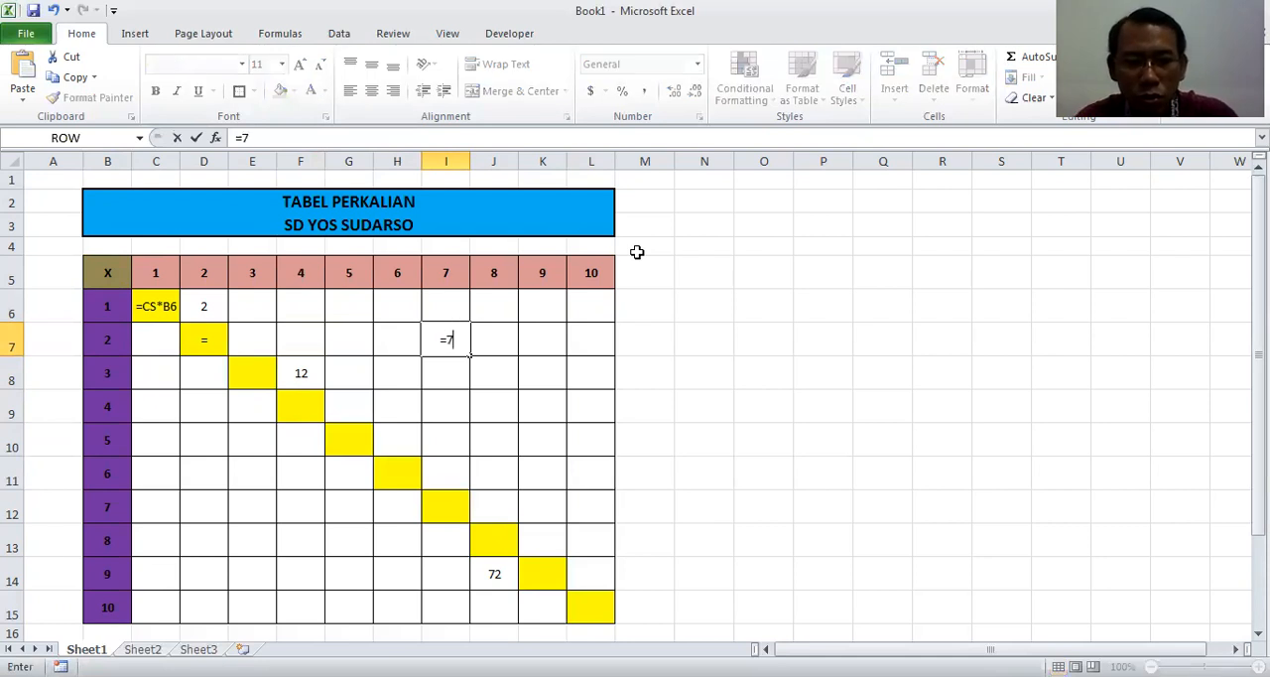
type("*2")
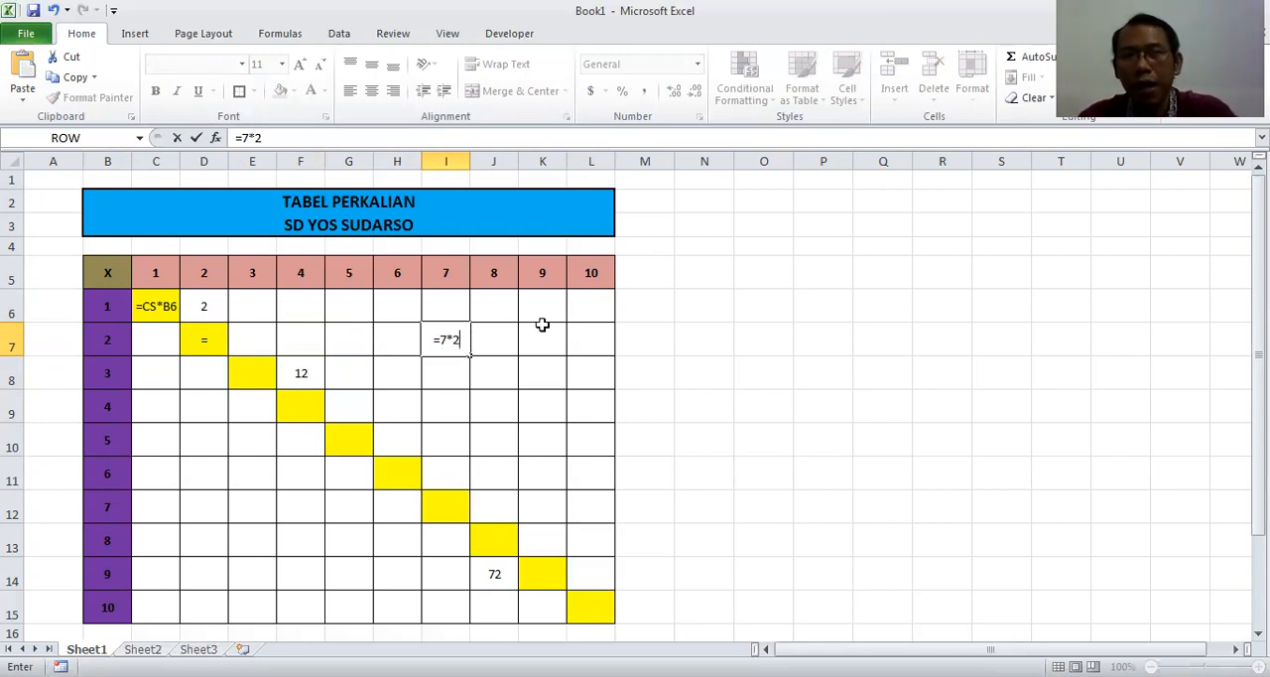
key("Return")
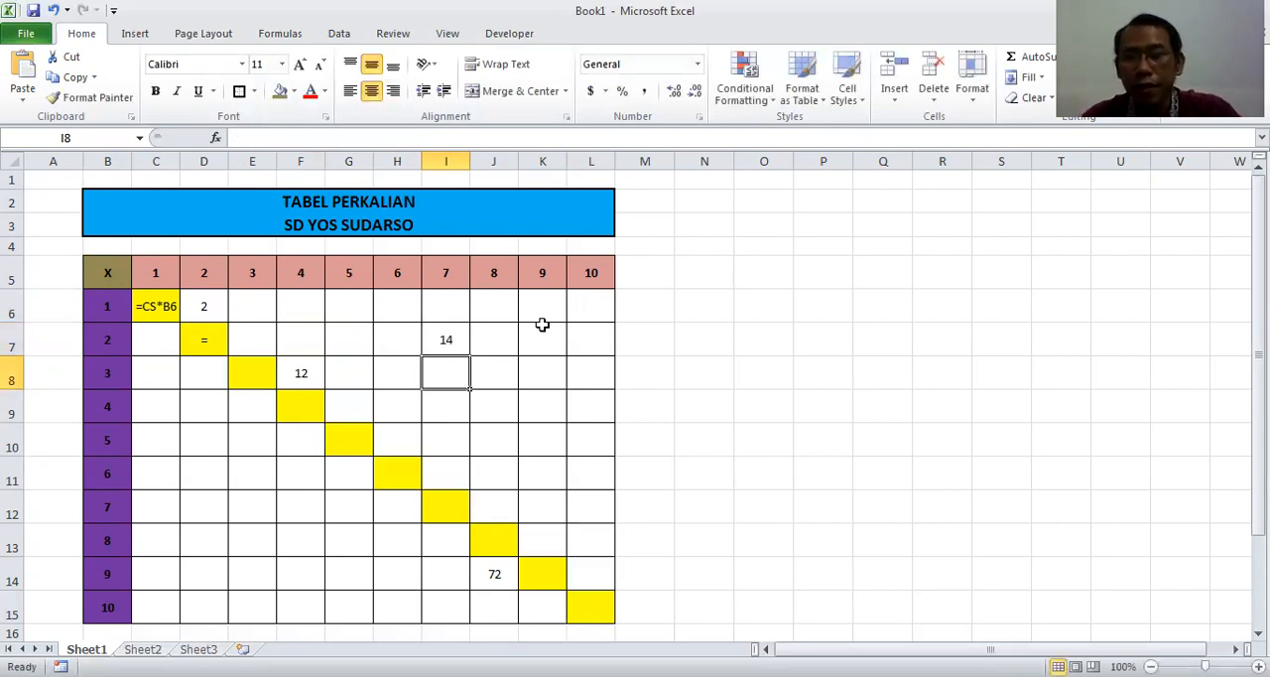
key("Up")
key("Delete")
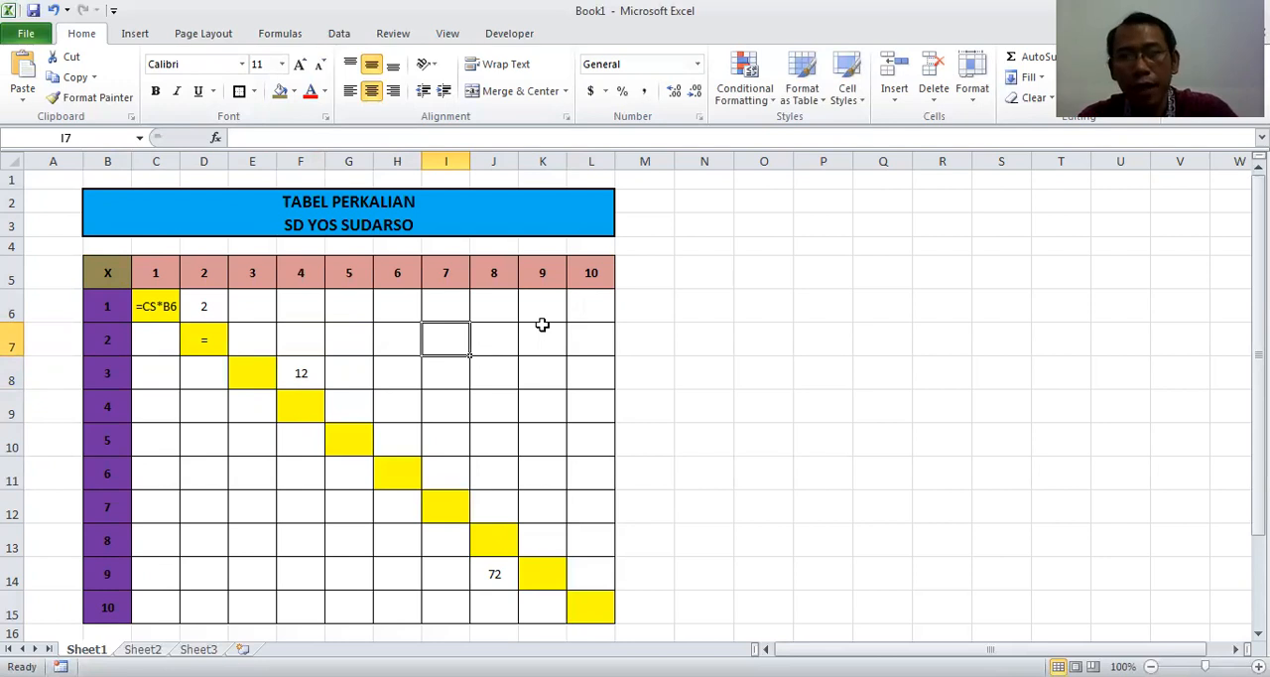